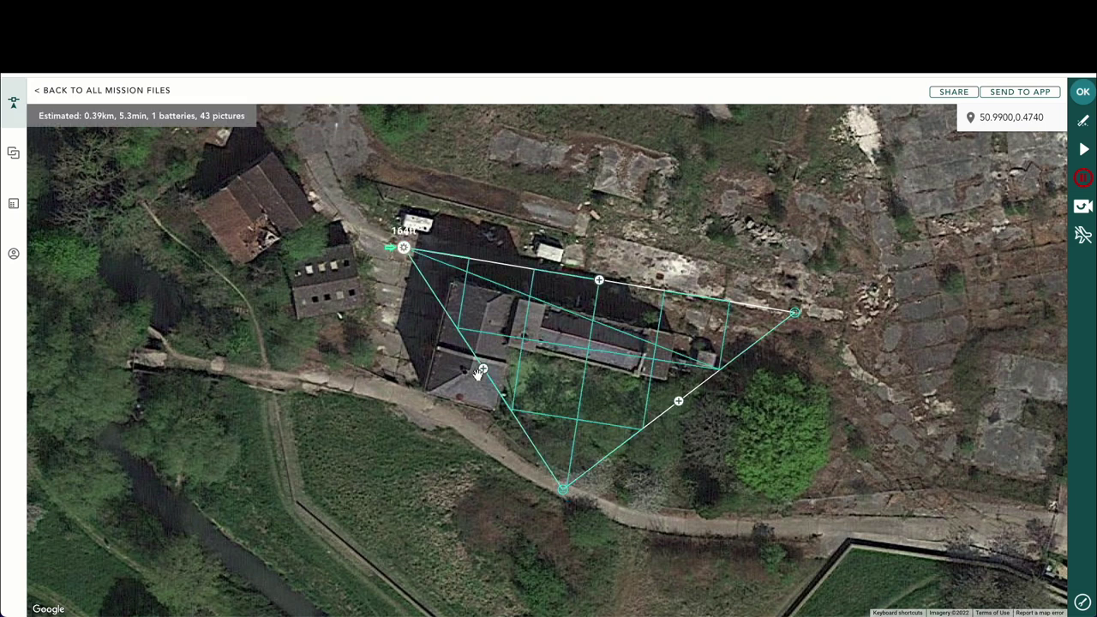
- Reshape the triangular 3D modelling area into a four-sided area enclosing the main building and the trees south and east of it
{"action": "left_click_drag", "start_coordinate": [483, 370], "coordinate": [376, 412]}
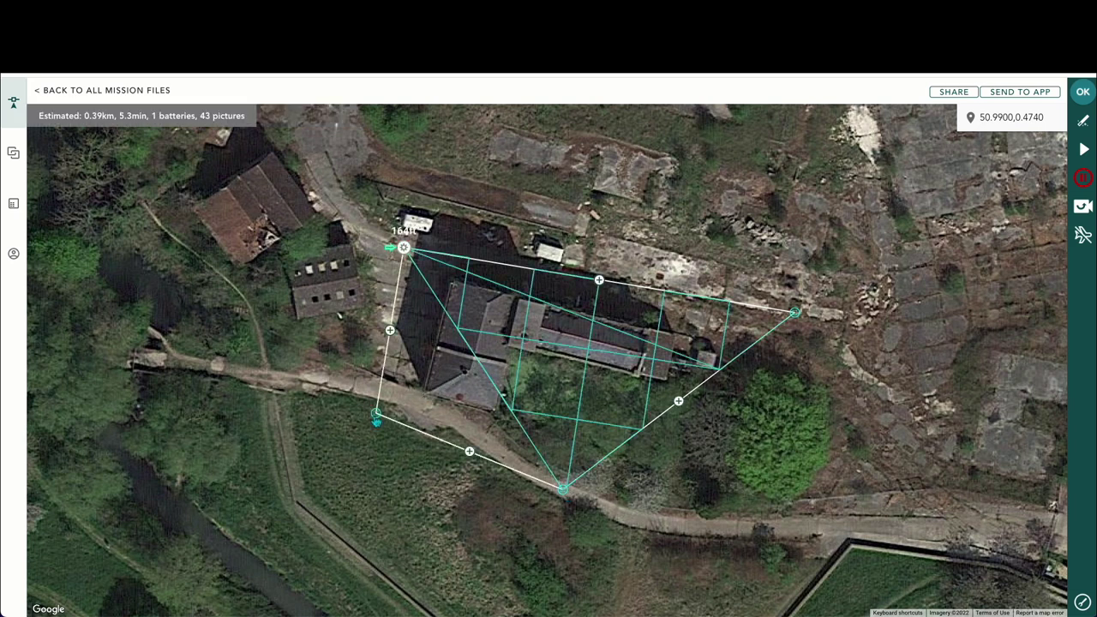
{"action": "left_click_drag", "start_coordinate": [683, 409], "coordinate": [778, 486]}
{"action": "left_click_drag", "start_coordinate": [568, 496], "coordinate": [574, 454]}
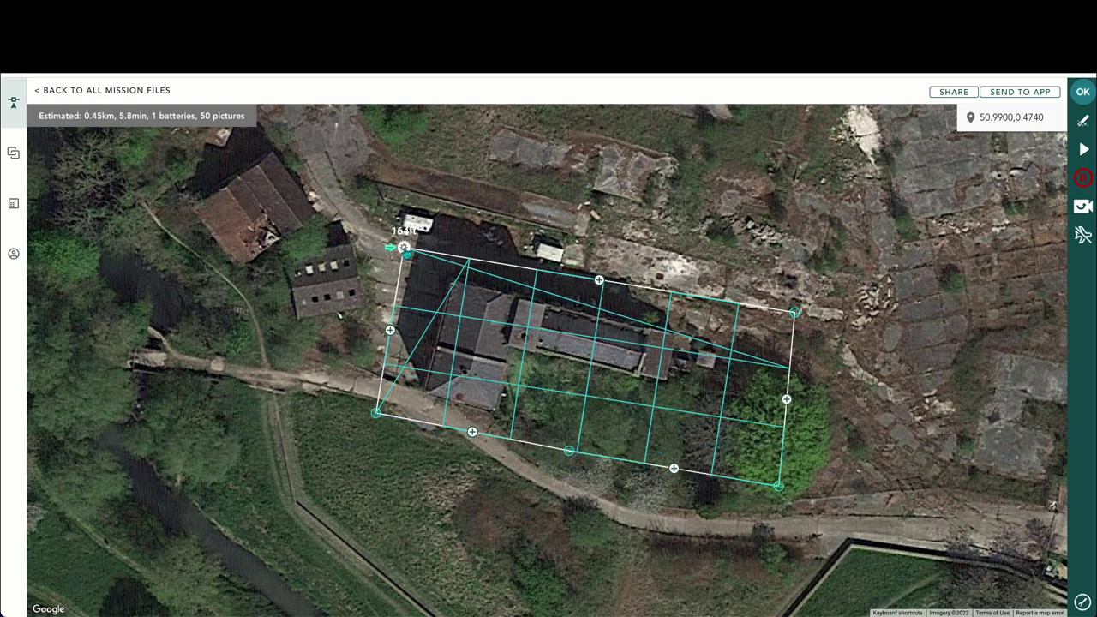
- Set the 3D modelling mission's camera to Mavic 2 Pro Camera and its altitude to 100 ft
{"action": "left_click", "coordinate": [403, 247]}
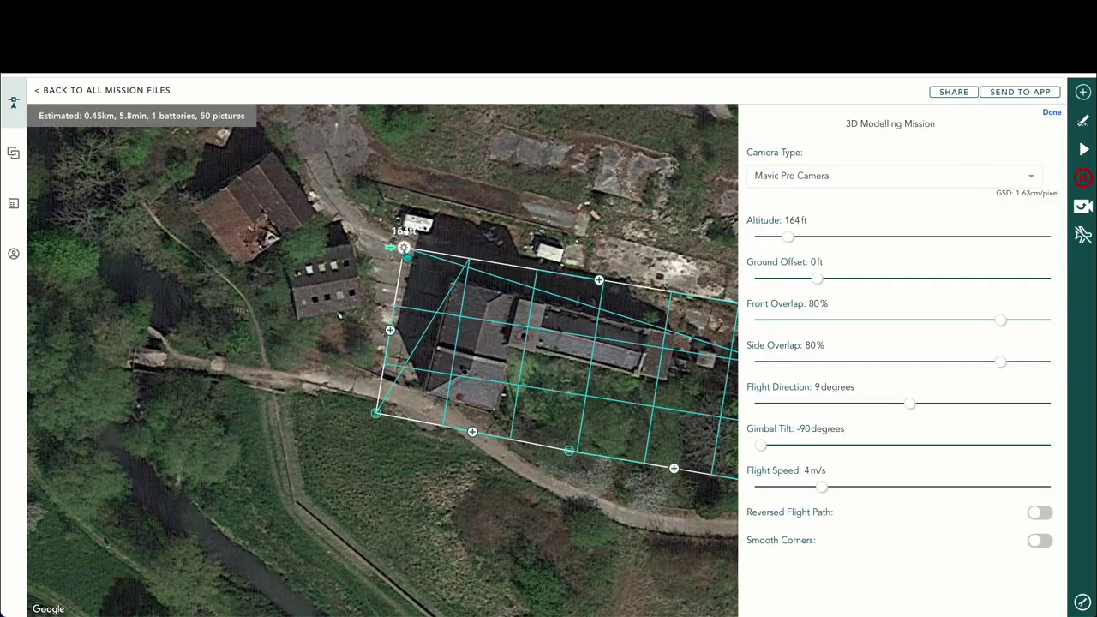
{"action": "left_click", "coordinate": [977, 177]}
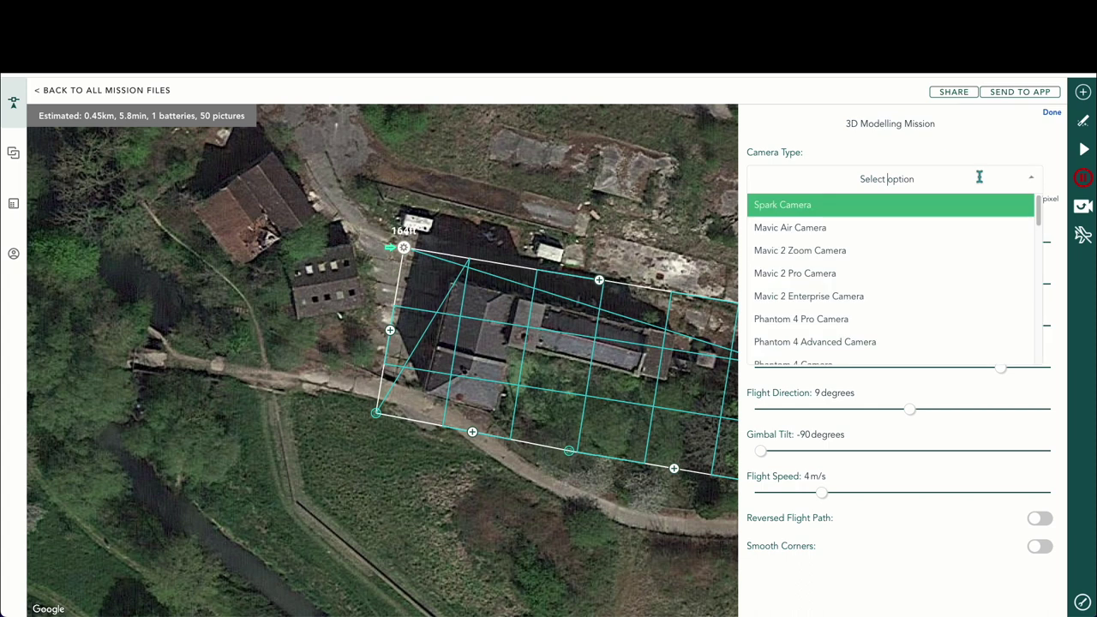
{"action": "left_click", "coordinate": [829, 274]}
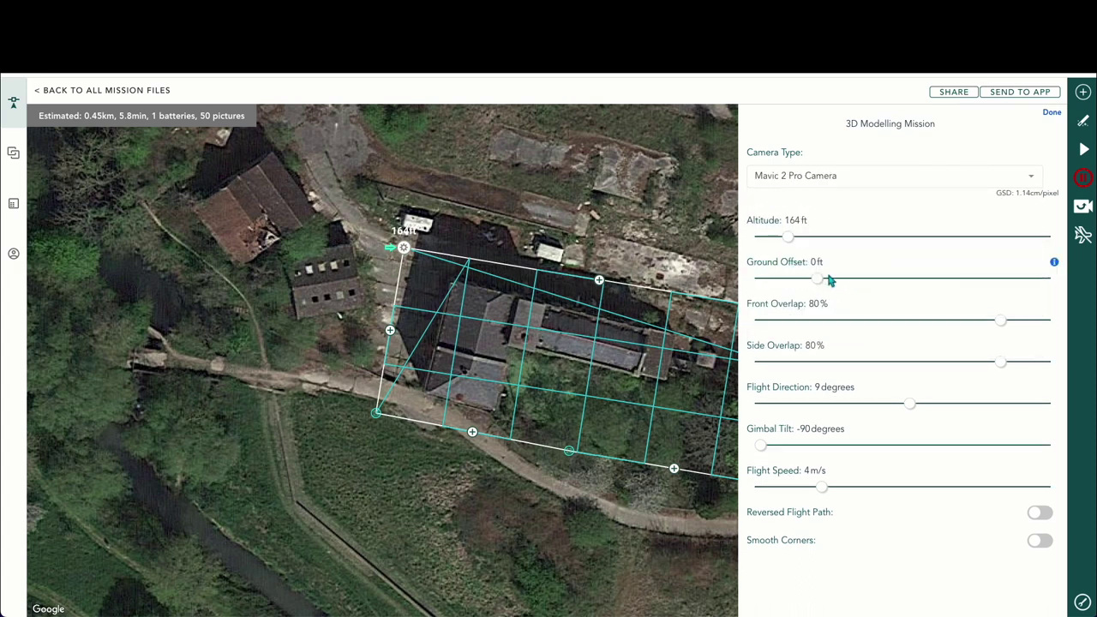
{"action": "left_click_drag", "start_coordinate": [769, 240], "coordinate": [776, 243]}
{"action": "left_click", "coordinate": [795, 222]}
{"action": "type", "text": "100"}
{"action": "key", "text": "Return"}
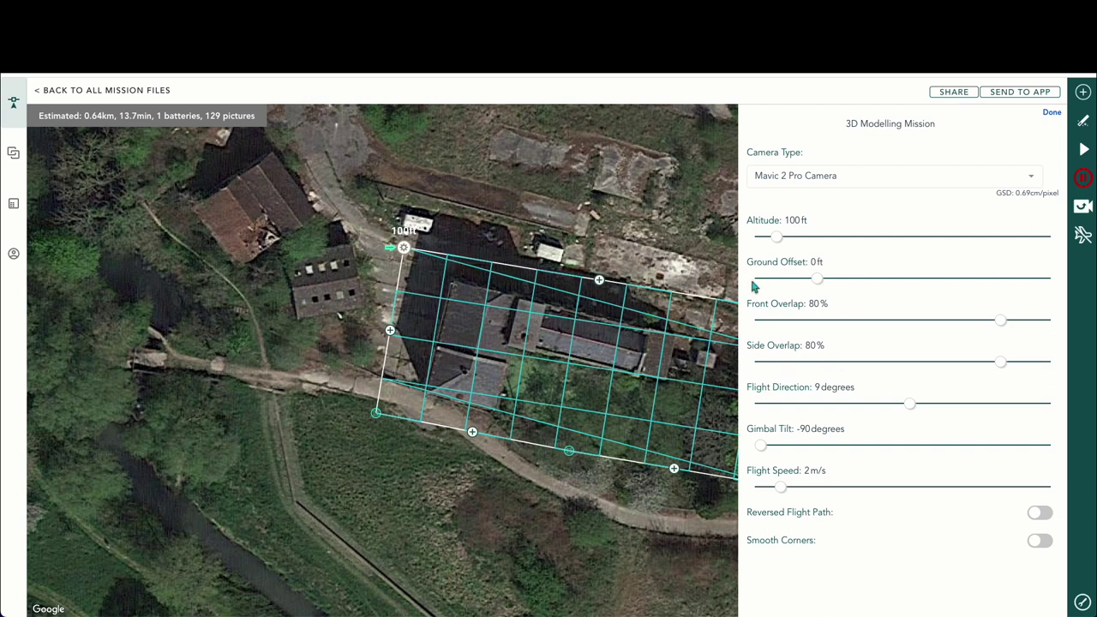
{"action": "left_click", "coordinate": [1051, 114]}
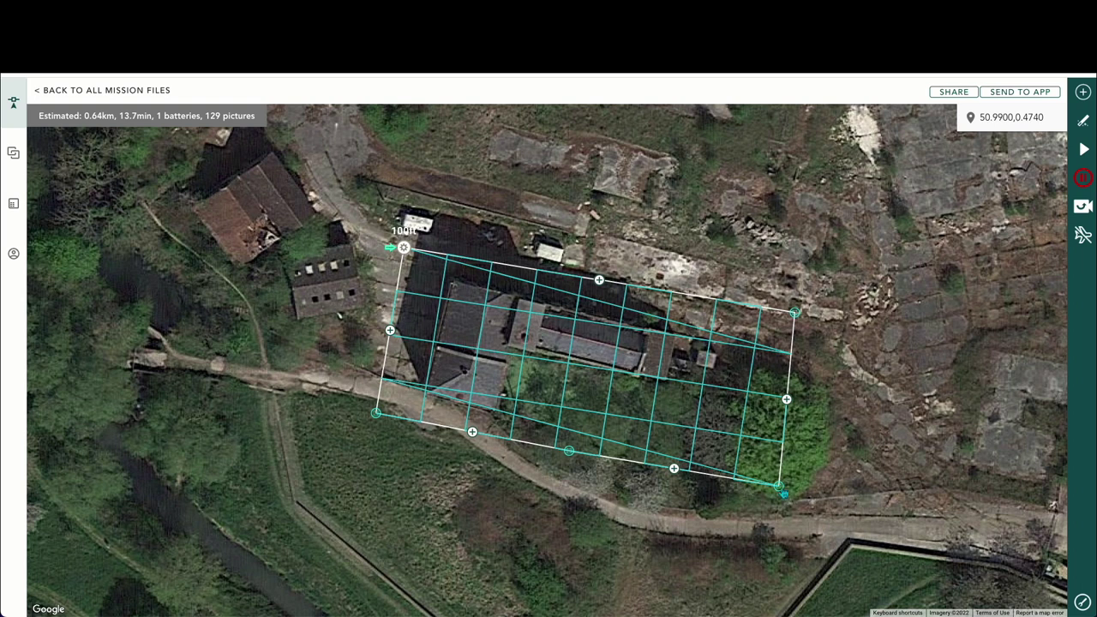
- Pull the survey area's southeast corner slightly inward and simulate the 3D modelling flight
{"action": "left_click_drag", "start_coordinate": [773, 484], "coordinate": [769, 480]}
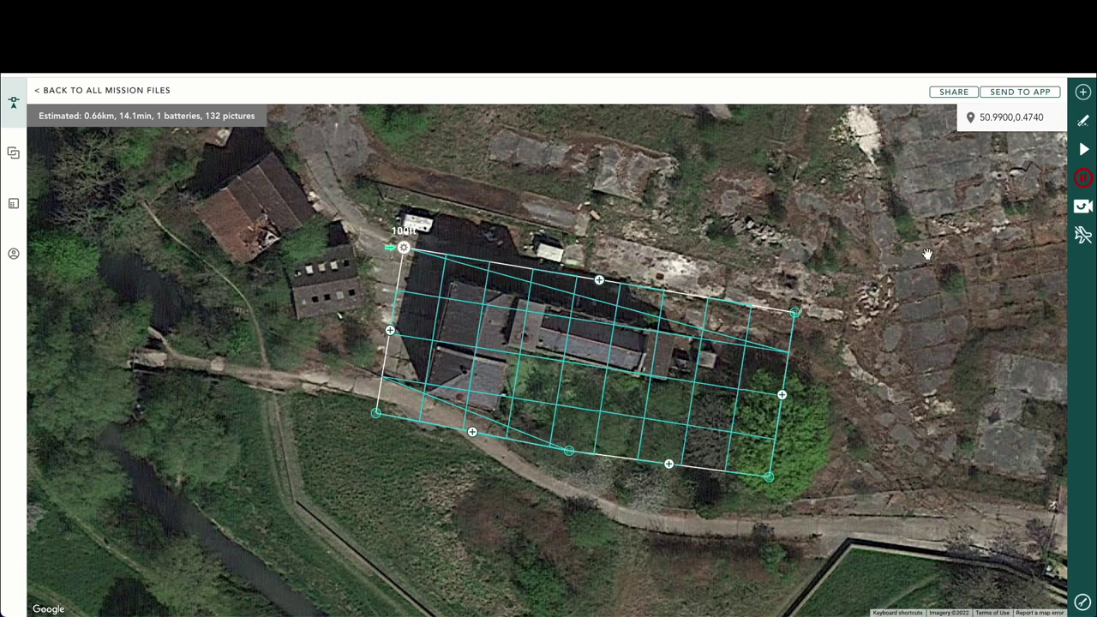
{"action": "left_click", "coordinate": [1083, 151]}
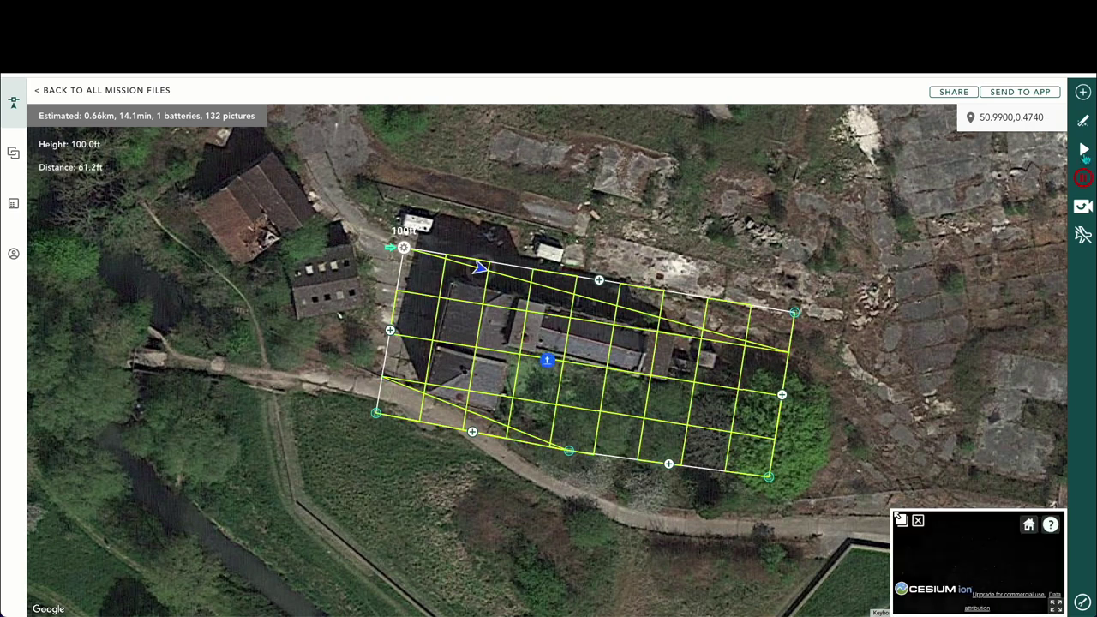
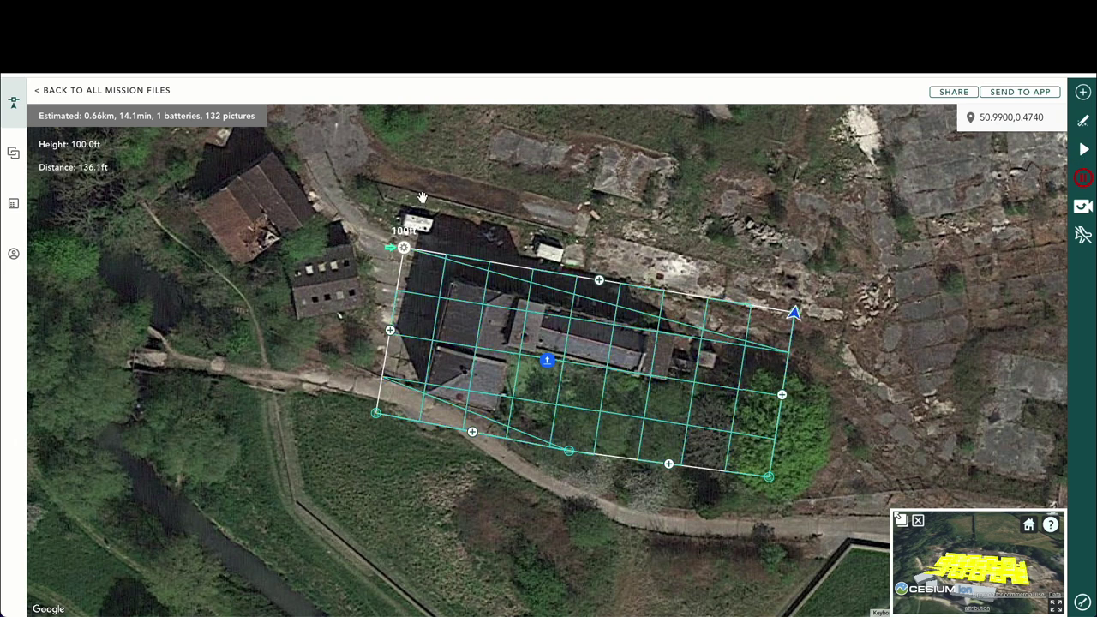
- Open the Tower Mapping file from the mission files and add a Tower Mapping task centred on the main building
{"action": "left_click", "coordinate": [99, 93]}
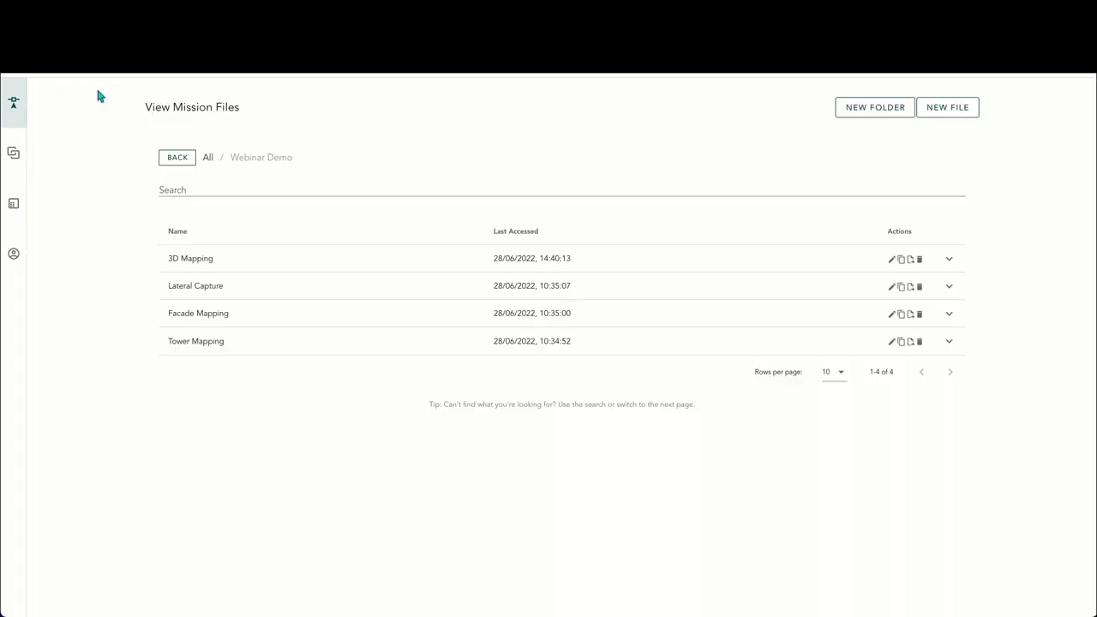
{"action": "left_click", "coordinate": [194, 348]}
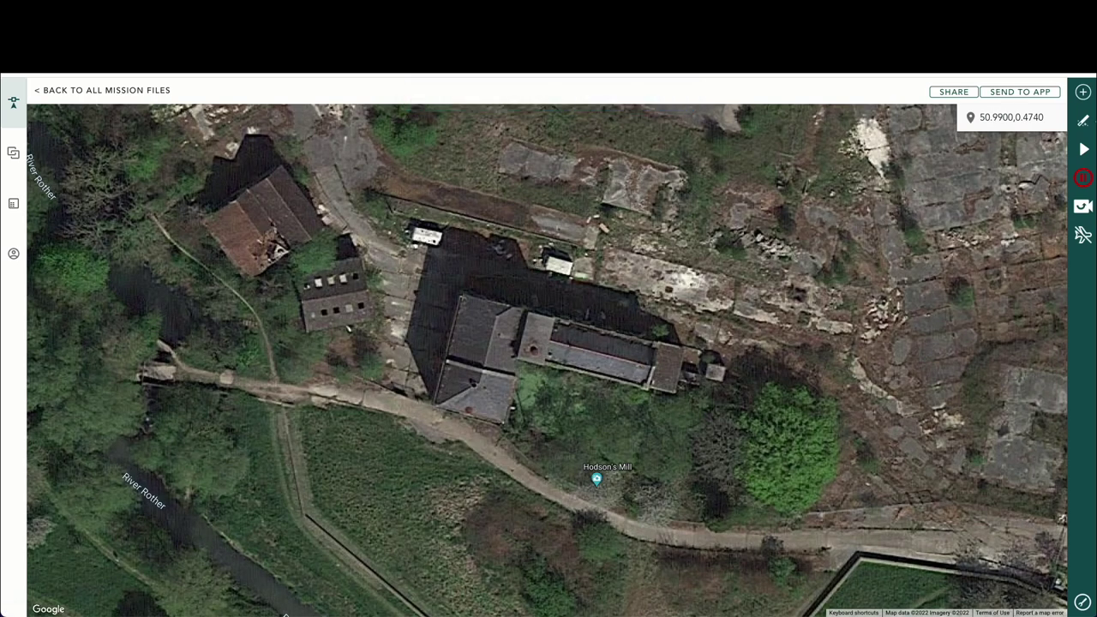
{"action": "left_click", "coordinate": [1083, 92]}
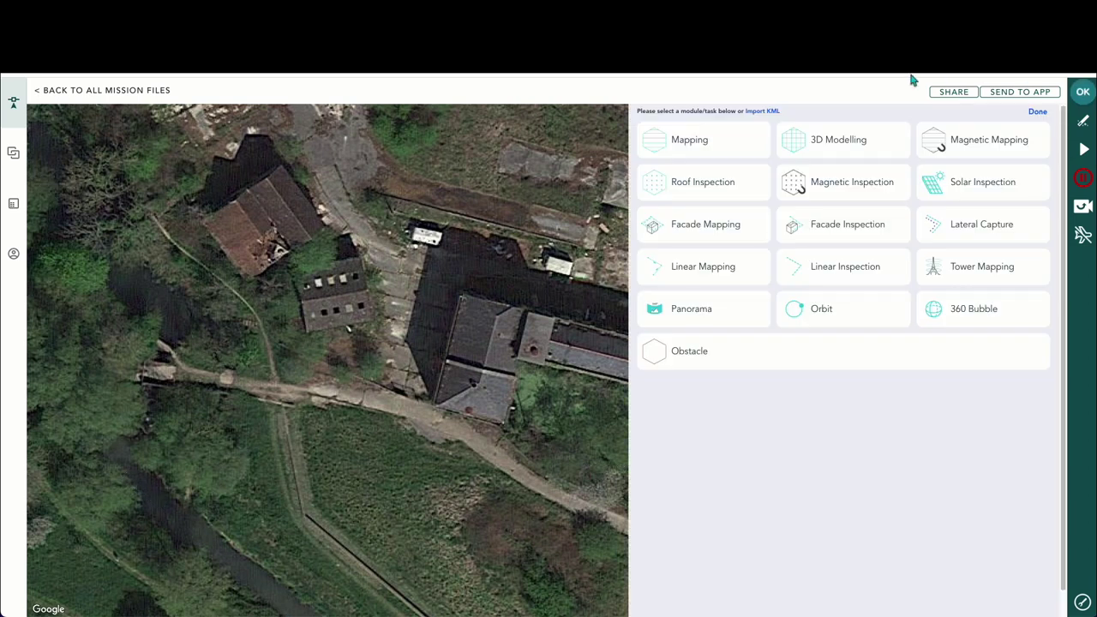
{"action": "left_click", "coordinate": [966, 272]}
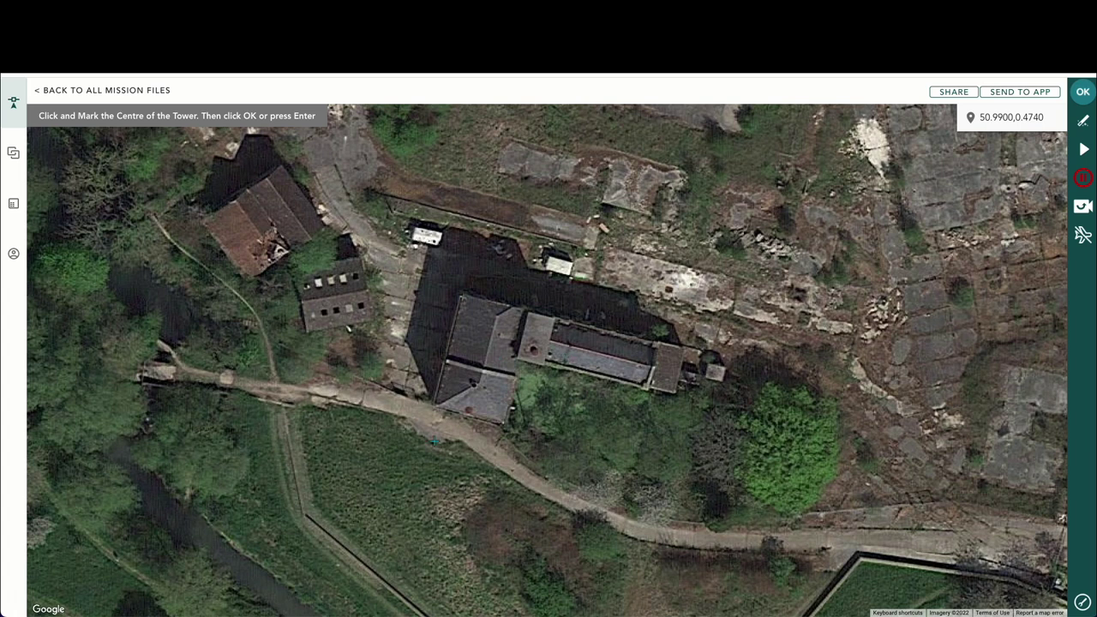
{"action": "left_click", "coordinate": [570, 356]}
{"action": "key", "text": "Return"}
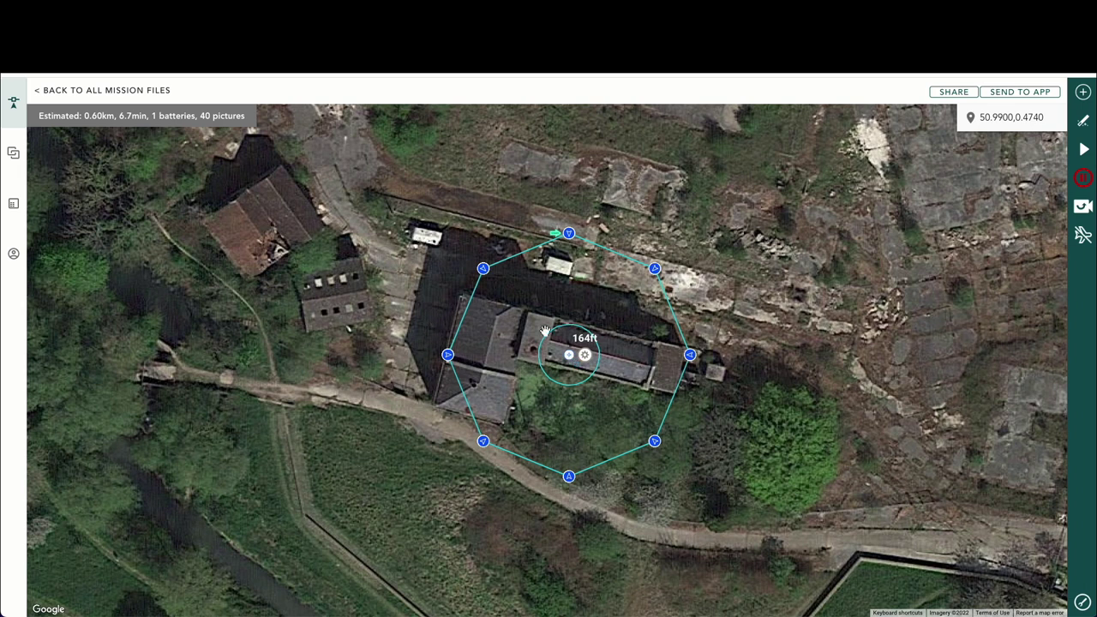
- Set the tower mission's camera to Mavic 2 Pro Camera, top altitude to 80 ft and bottom altitude to 78 ft
{"action": "left_click", "coordinate": [585, 355]}
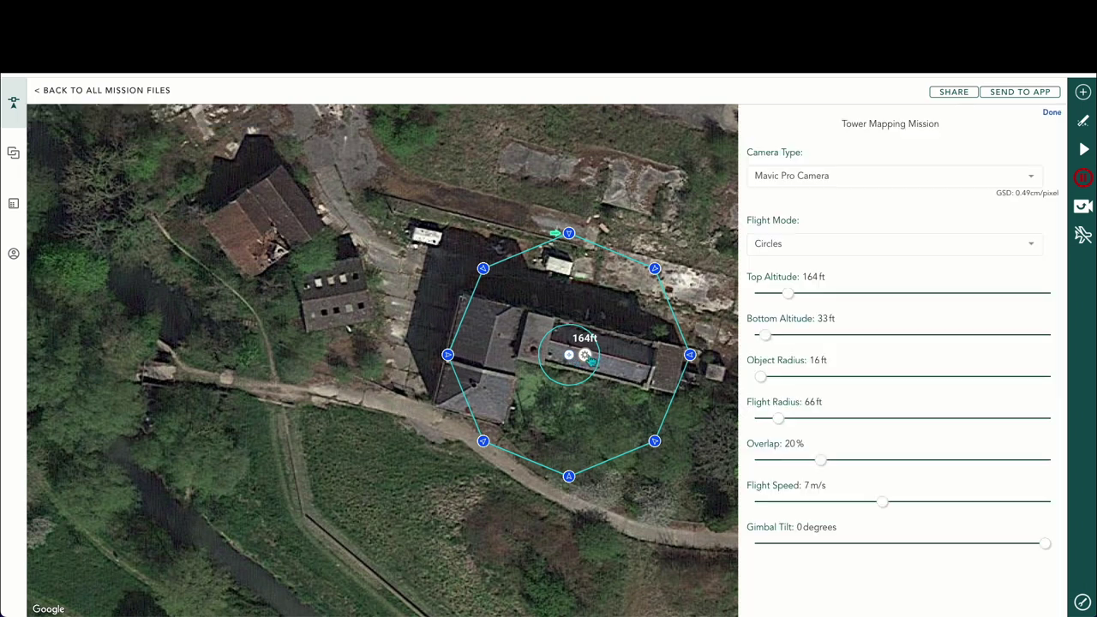
{"action": "left_click", "coordinate": [957, 178]}
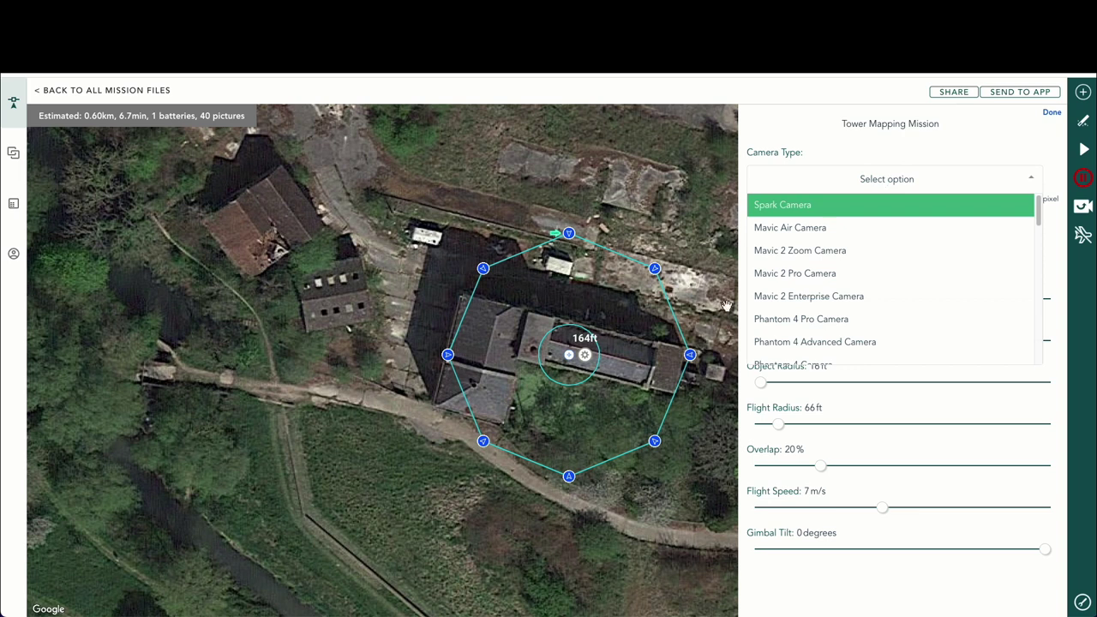
{"action": "left_click", "coordinate": [848, 283]}
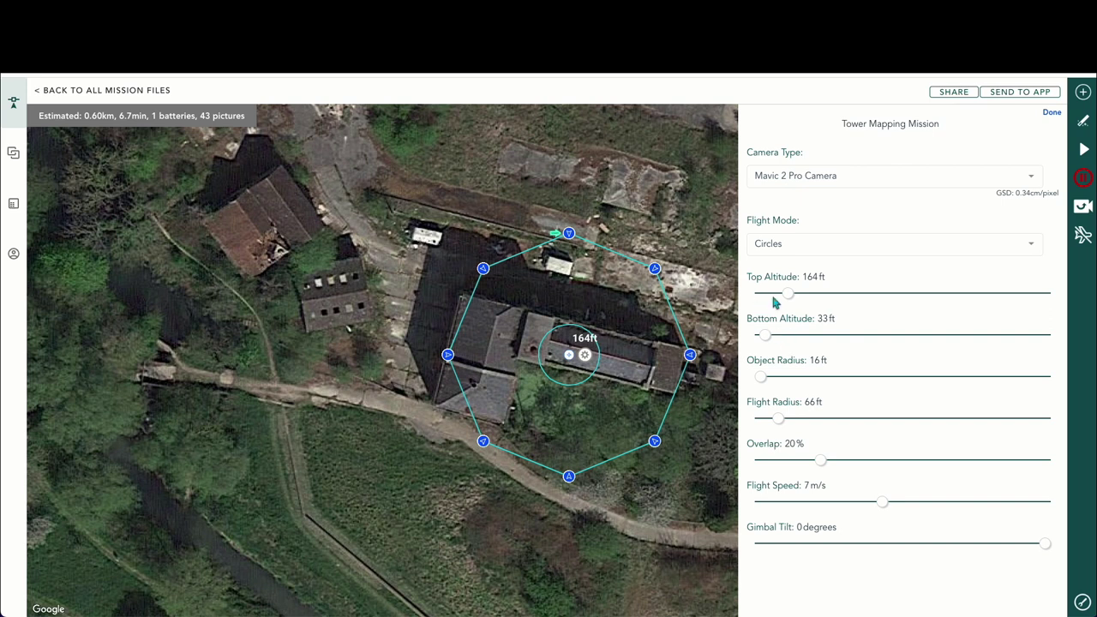
{"action": "left_click_drag", "start_coordinate": [787, 299], "coordinate": [775, 302]}
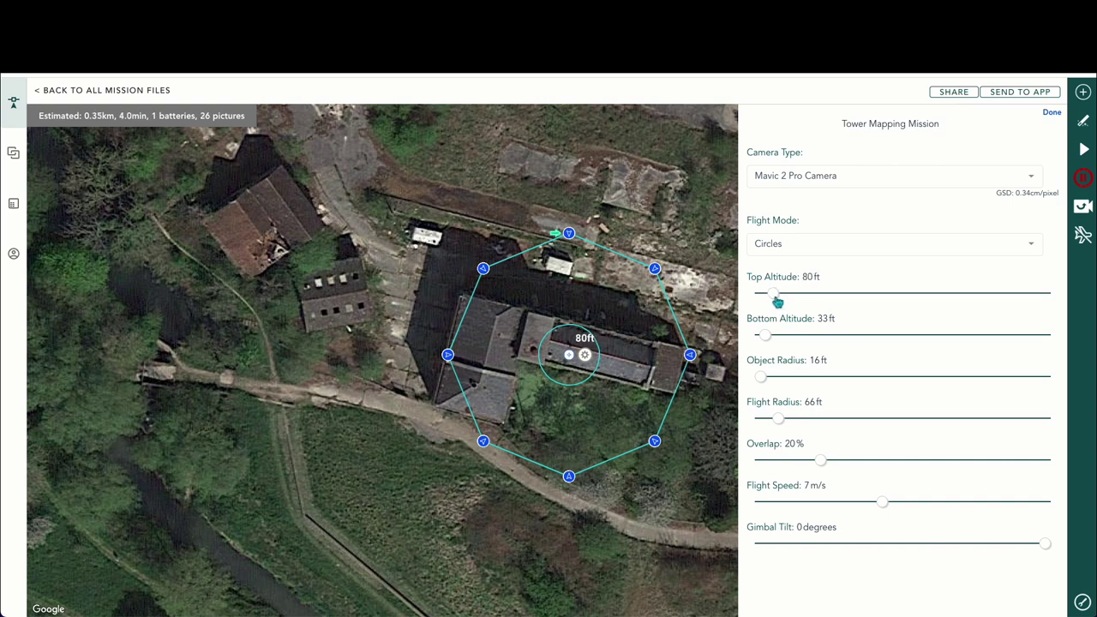
{"action": "left_click_drag", "start_coordinate": [768, 341], "coordinate": [775, 340]}
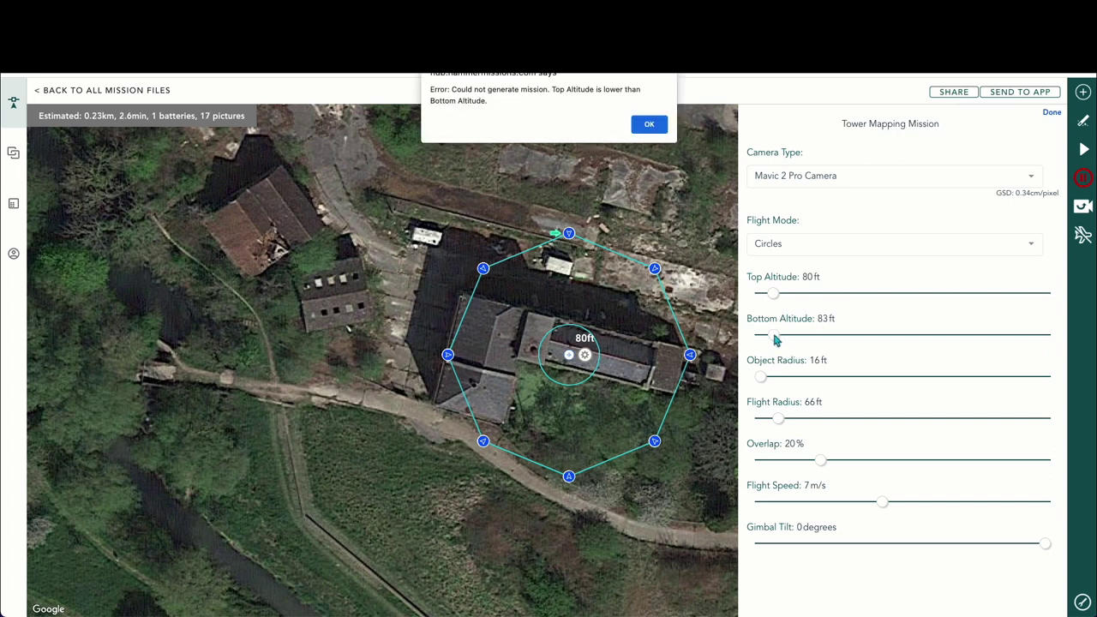
{"action": "left_click", "coordinate": [649, 124]}
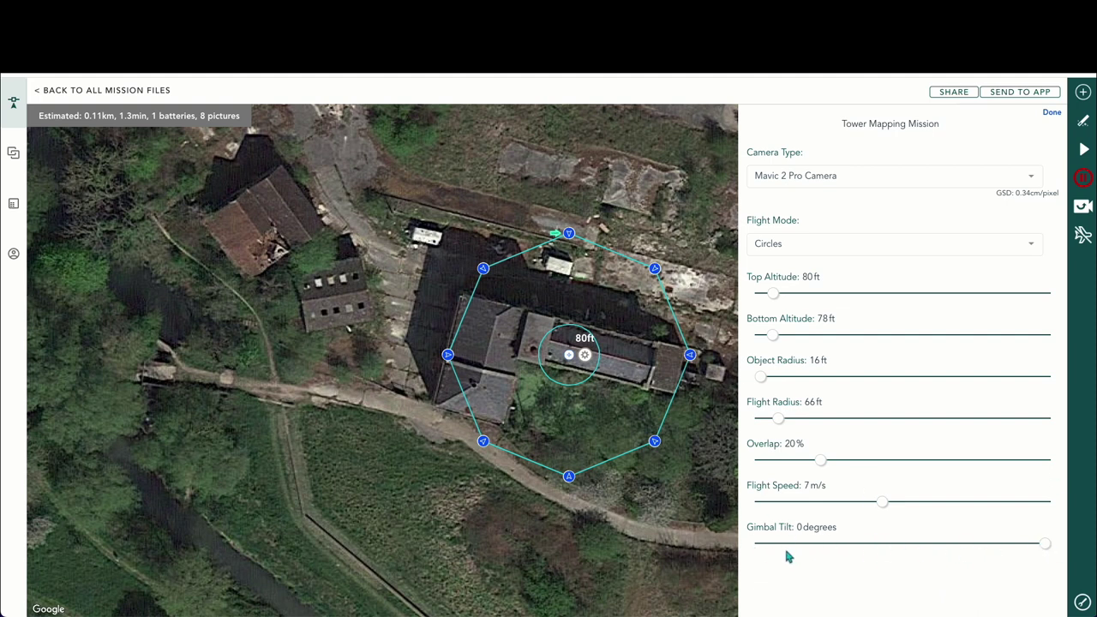
- Set the tower mission's gimbal tilt to -60 degrees
{"action": "left_click_drag", "start_coordinate": [820, 545], "coordinate": [869, 551]}
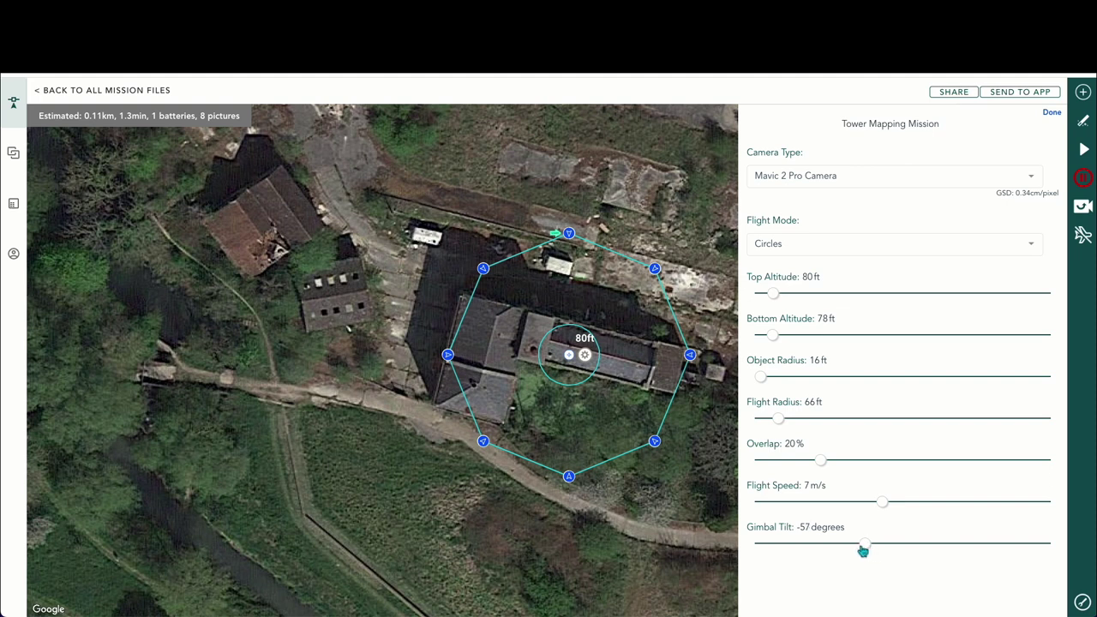
{"action": "left_click", "coordinate": [858, 545]}
{"action": "left_click_drag", "start_coordinate": [863, 550], "coordinate": [858, 550]}
- Enlarge the tower mission's flight radius to 122 ft and its object radius to 96 ft
{"action": "left_click", "coordinate": [769, 381]}
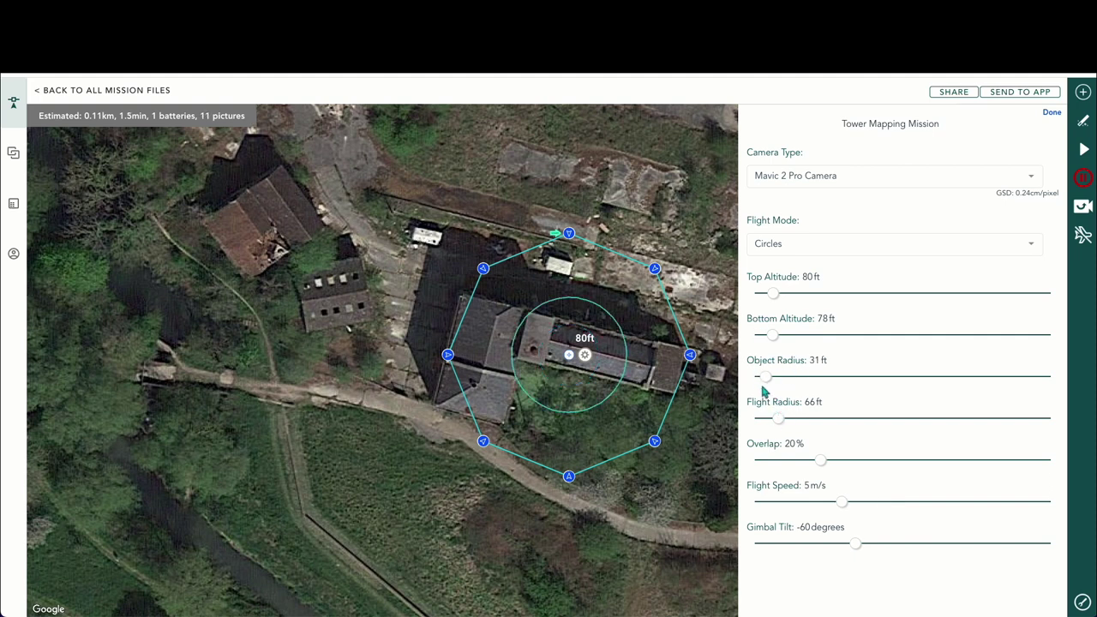
{"action": "left_click_drag", "start_coordinate": [766, 383], "coordinate": [772, 383]}
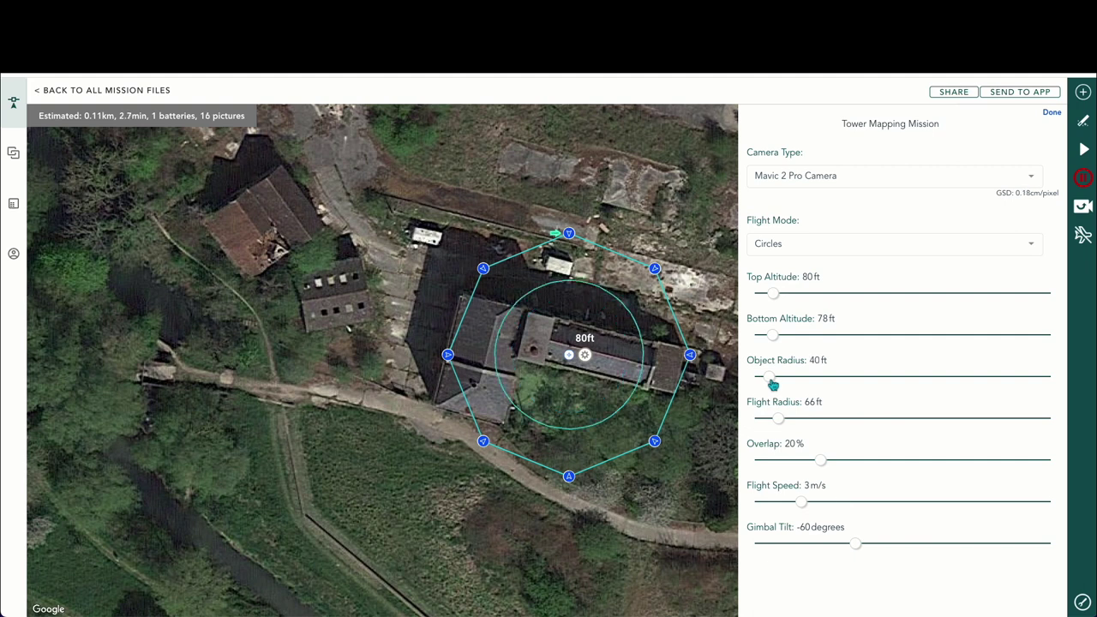
{"action": "left_click", "coordinate": [788, 424]}
{"action": "left_click_drag", "start_coordinate": [791, 423], "coordinate": [798, 423]}
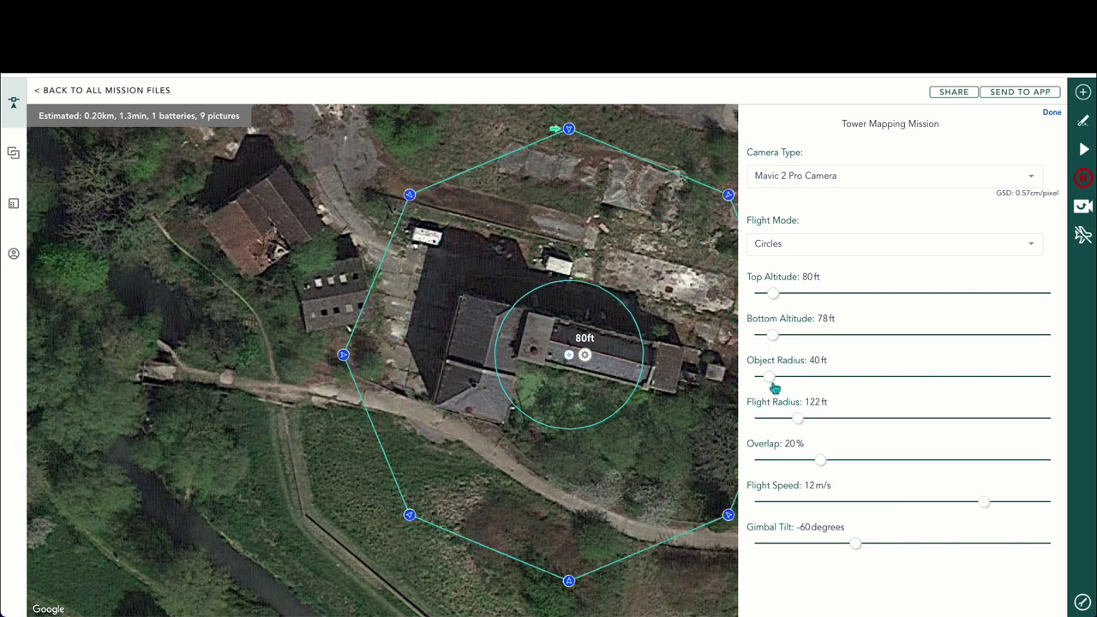
{"action": "left_click_drag", "start_coordinate": [779, 384], "coordinate": [792, 383]}
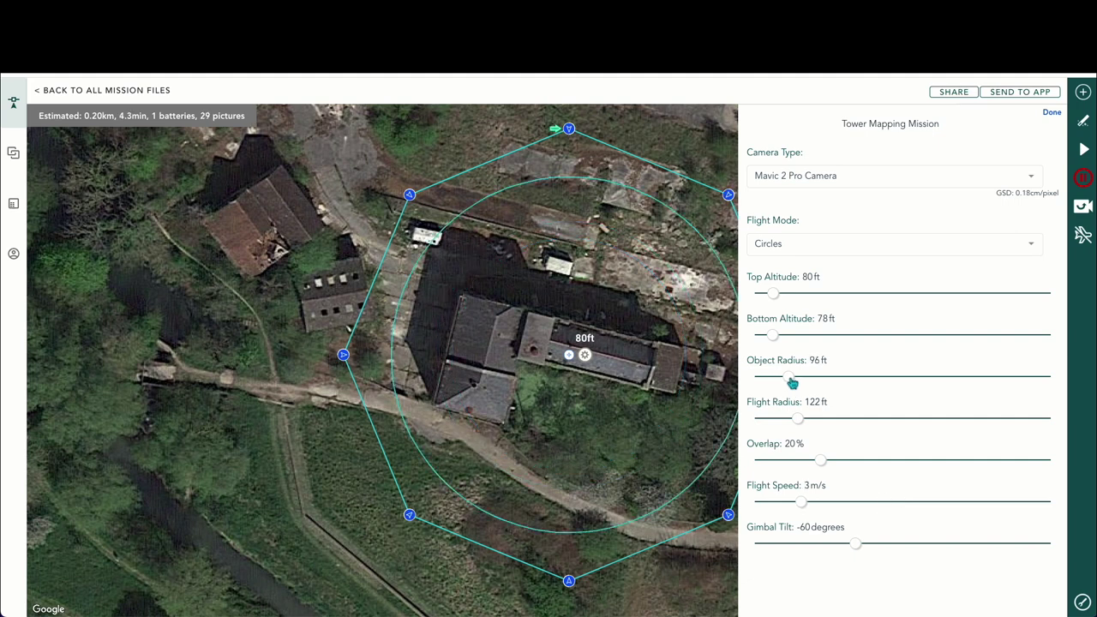
{"action": "left_click", "coordinate": [1051, 112]}
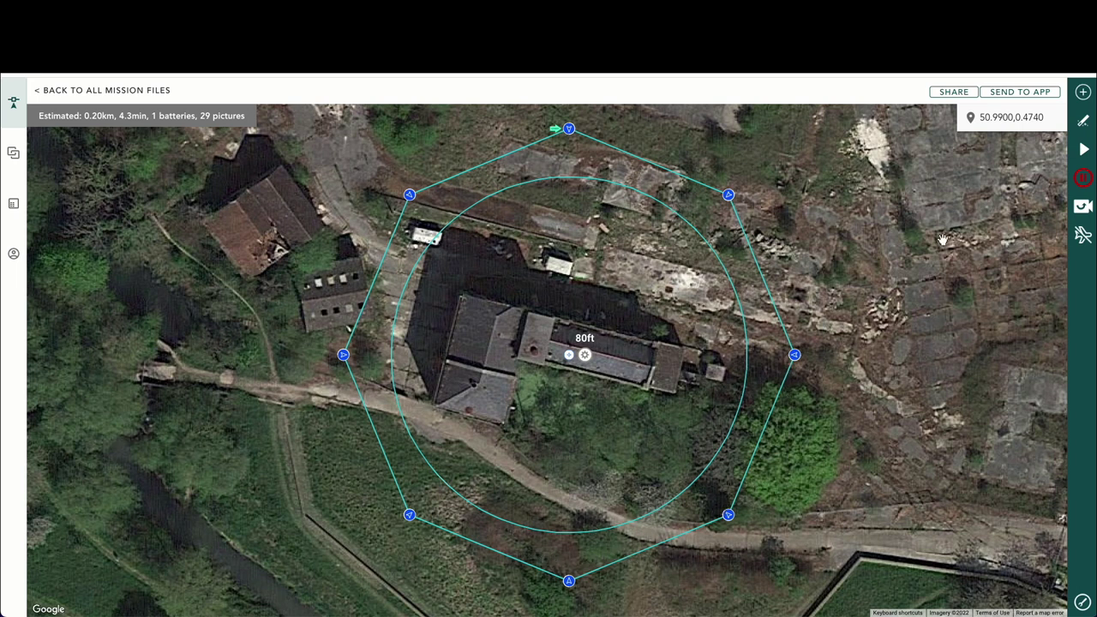
- Simulate the tower mapping flight and reopen the mission's settings for review
{"action": "left_click", "coordinate": [1084, 150]}
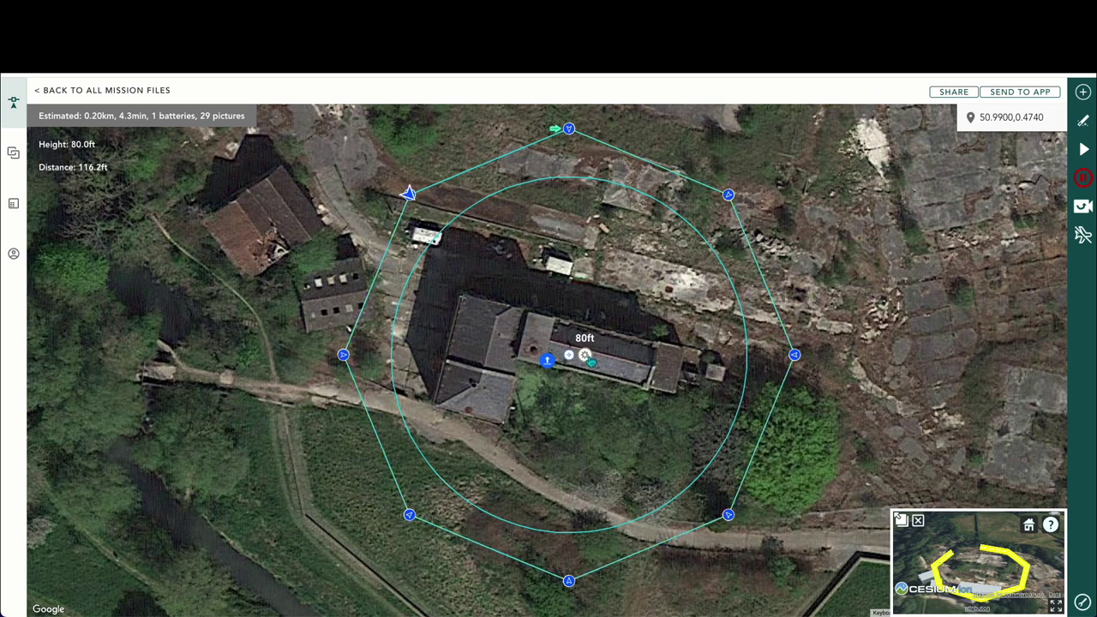
{"action": "left_click", "coordinate": [585, 356]}
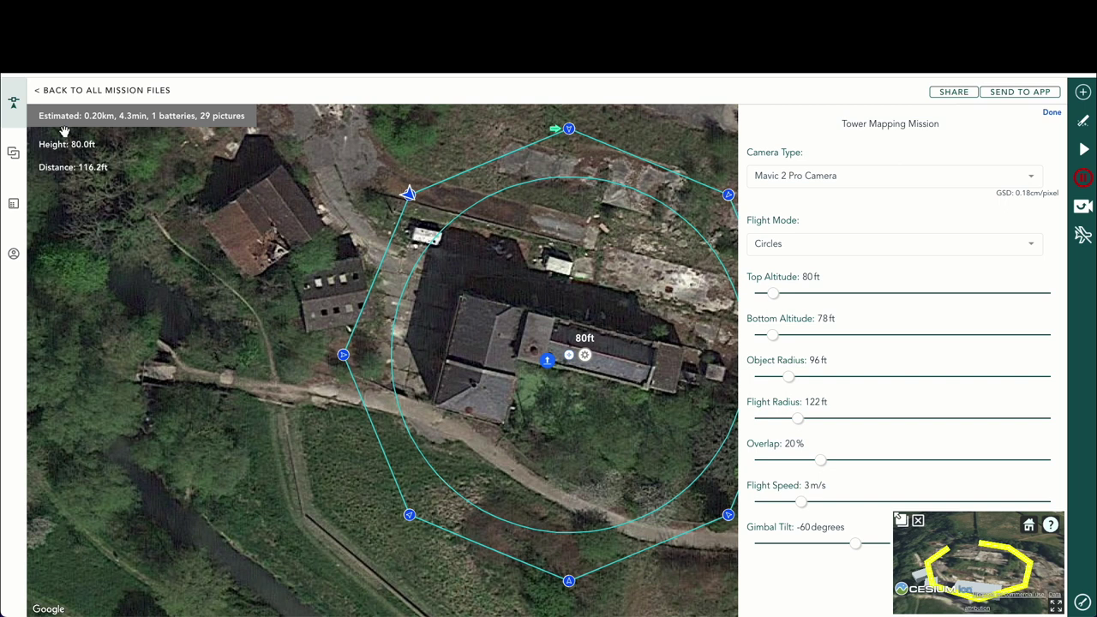
- Open the Facade Mapping file from the mission files and add a Facade Mapping task
{"action": "left_click", "coordinate": [87, 90]}
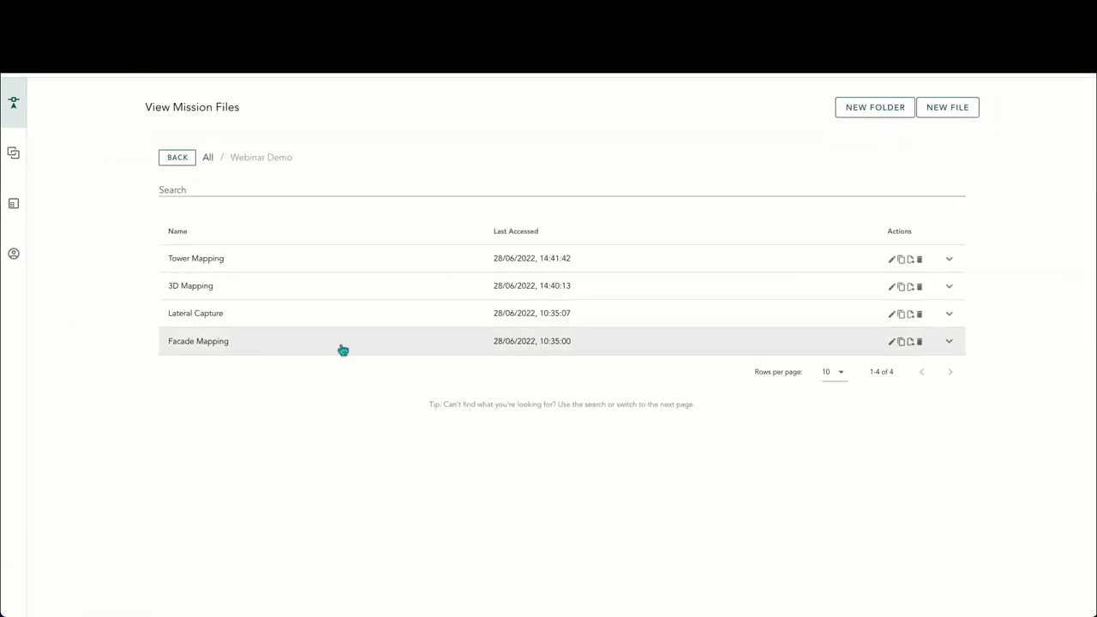
{"action": "left_click", "coordinate": [193, 347]}
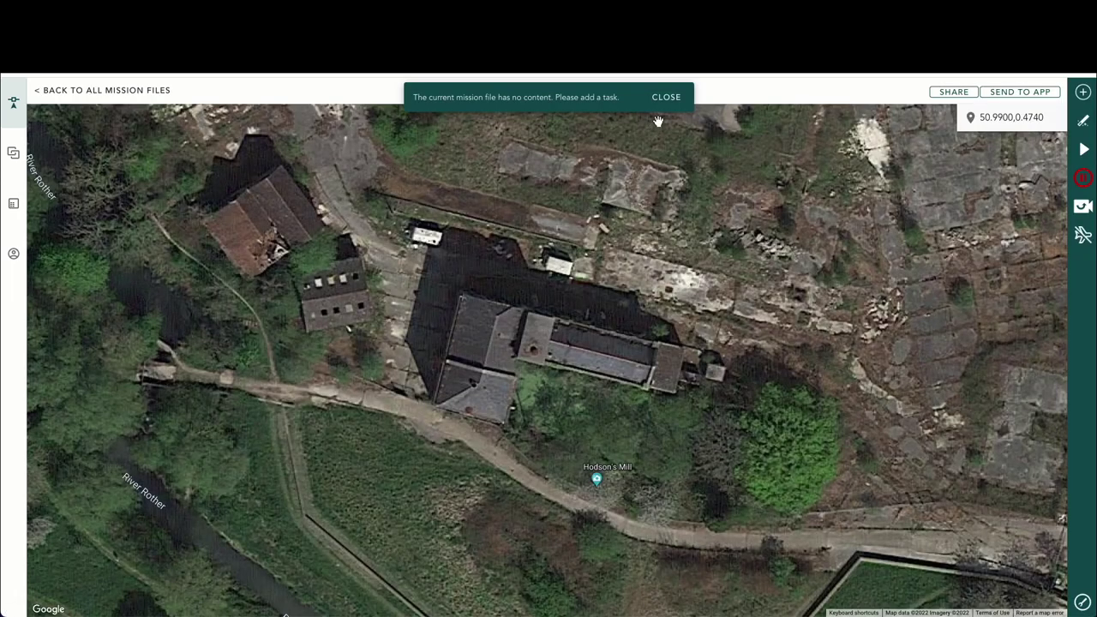
{"action": "left_click", "coordinate": [666, 98]}
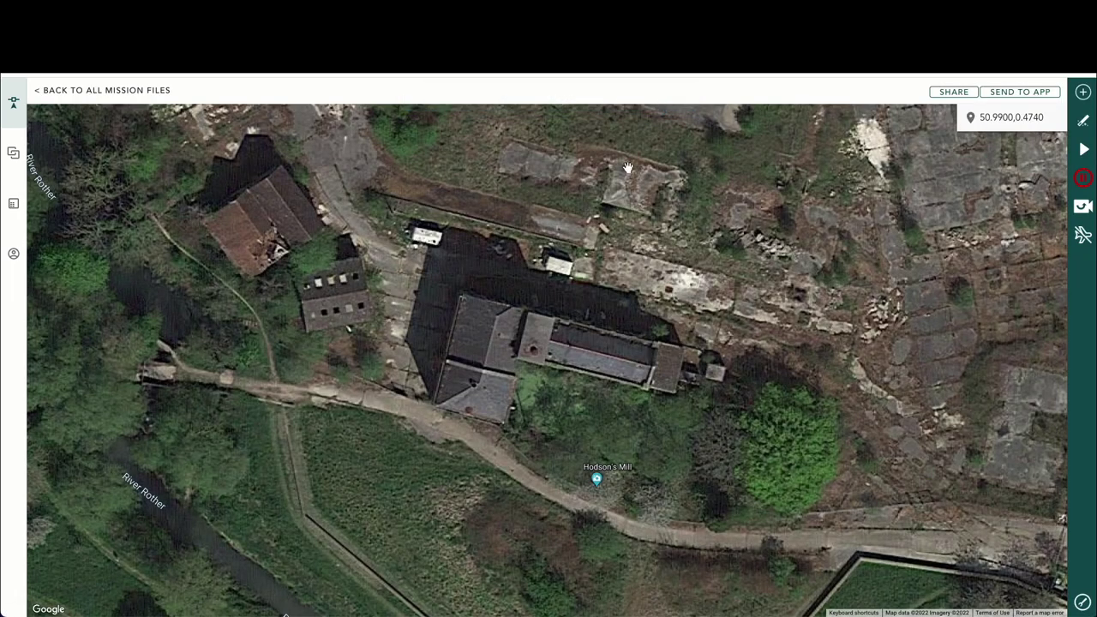
{"action": "left_click", "coordinate": [1085, 94]}
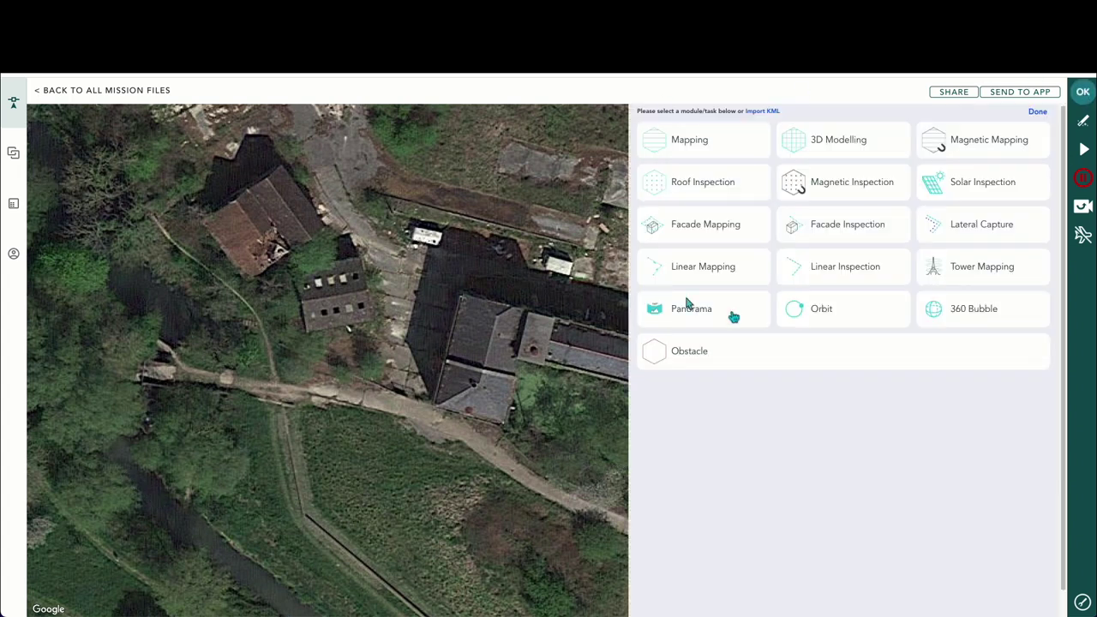
{"action": "left_click", "coordinate": [683, 235]}
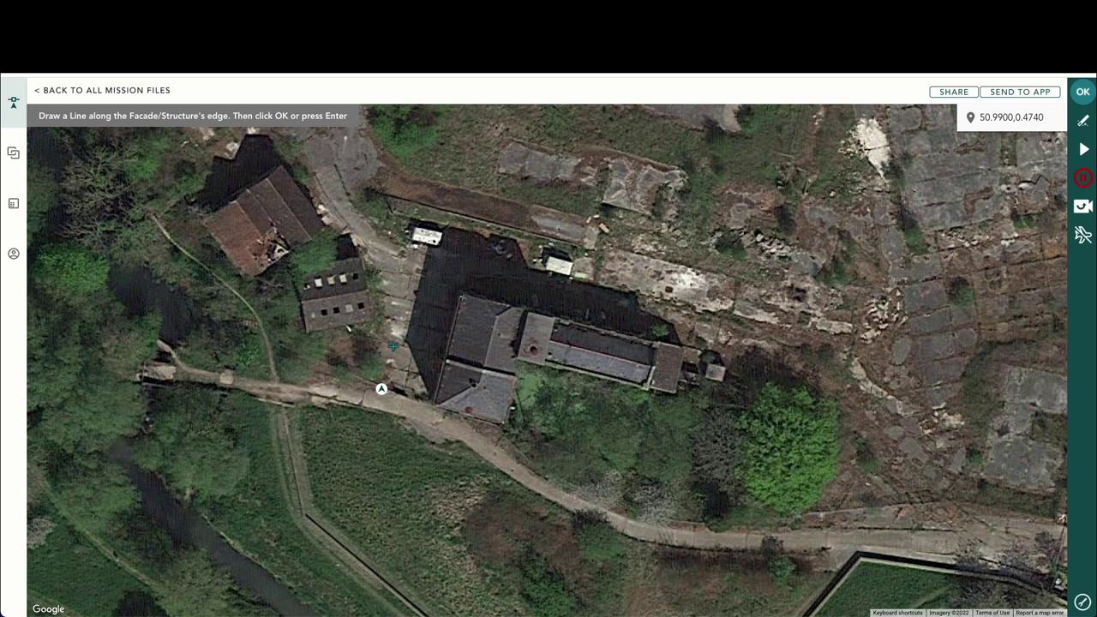
- Draw the facade line north along the mill's western side and east along its northern side, and finish it
{"action": "left_click", "coordinate": [394, 329]}
{"action": "left_click", "coordinate": [406, 283]}
{"action": "left_click", "coordinate": [417, 243]}
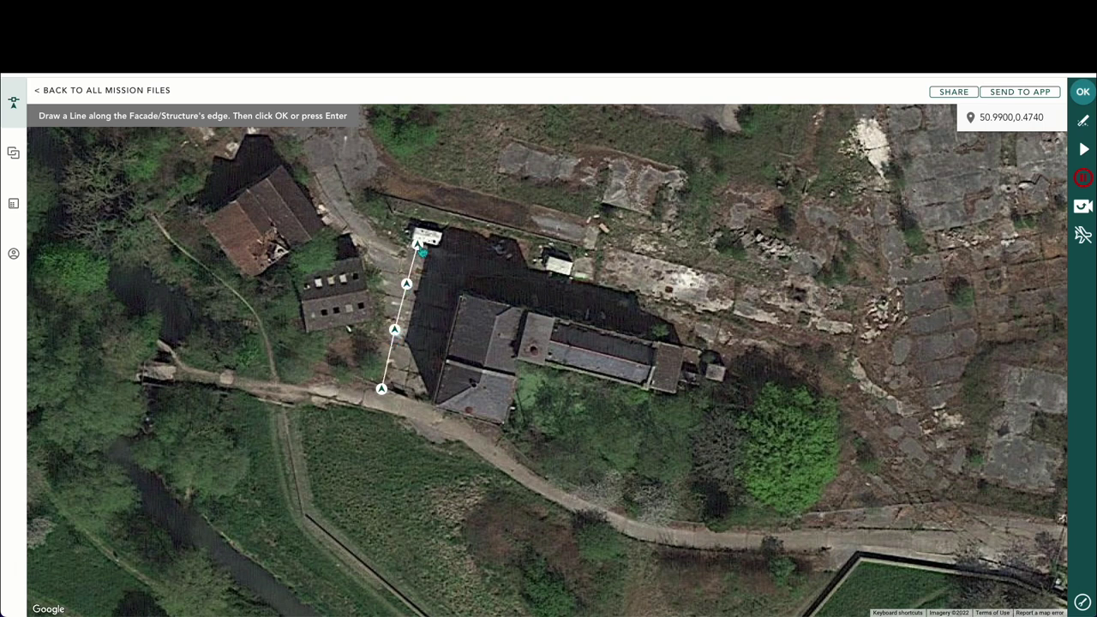
{"action": "left_click", "coordinate": [460, 251]}
{"action": "left_click", "coordinate": [510, 265]}
{"action": "left_click", "coordinate": [563, 276]}
{"action": "left_click", "coordinate": [619, 291]}
{"action": "left_click", "coordinate": [663, 297]}
{"action": "left_click", "coordinate": [698, 312]}
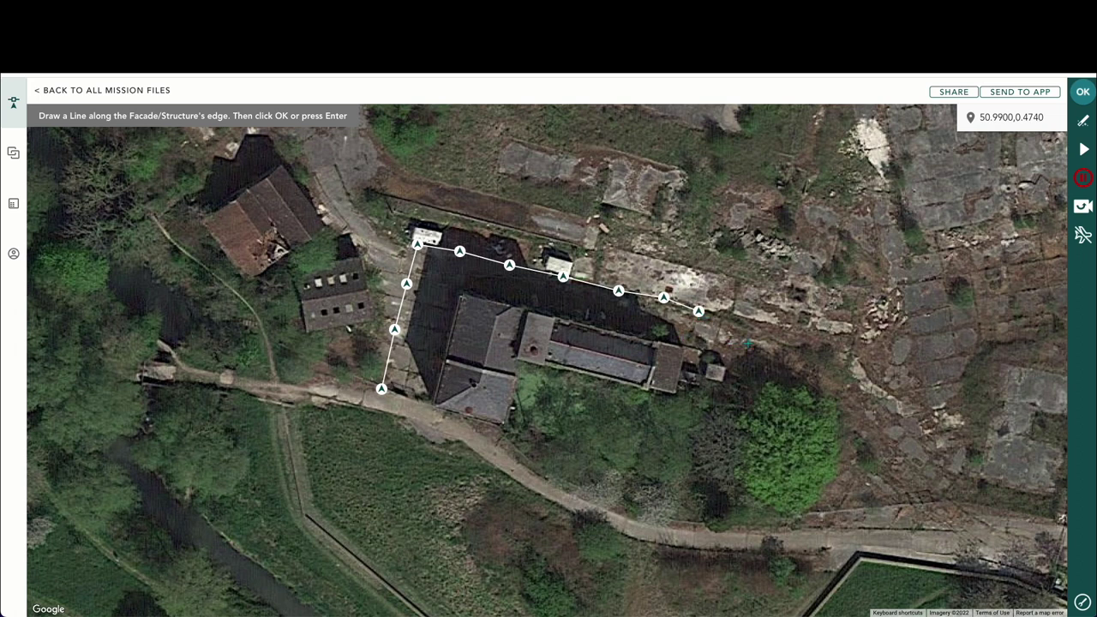
{"action": "key", "text": "Return"}
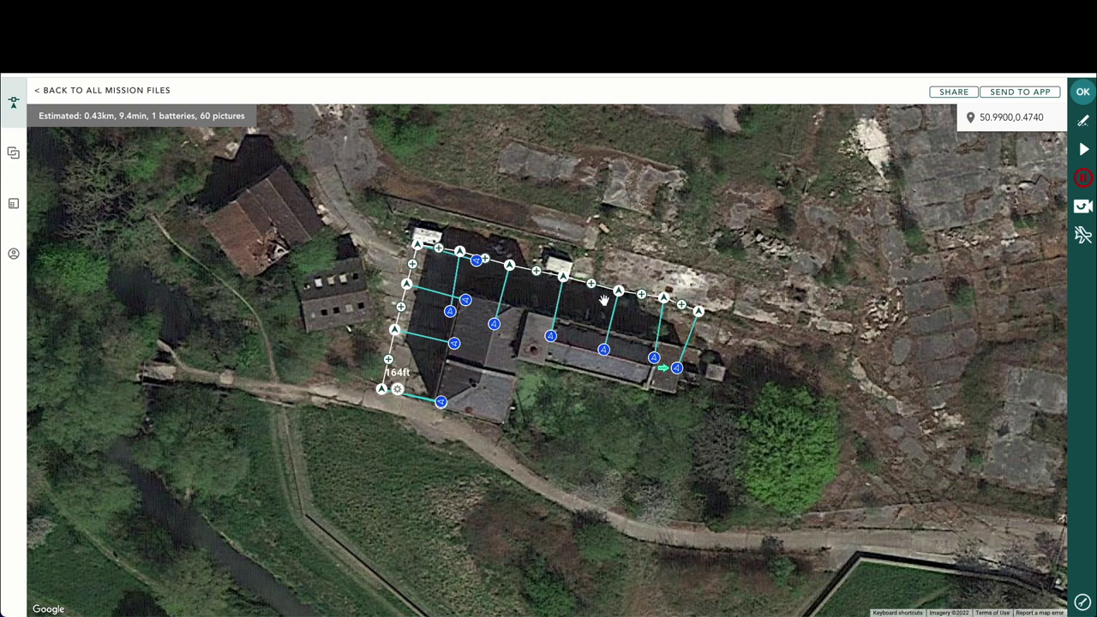
- Set the facade mission's camera type to Mavic 2 Pro Camera and rotate its points 180 degrees
{"action": "left_click", "coordinate": [398, 390]}
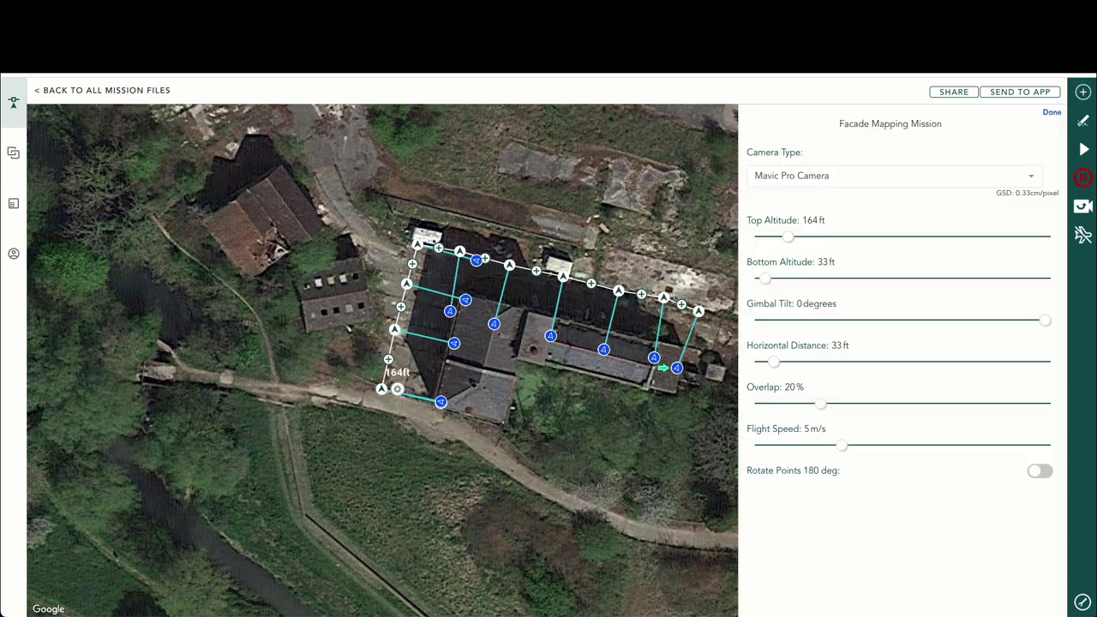
{"action": "left_click", "coordinate": [942, 182]}
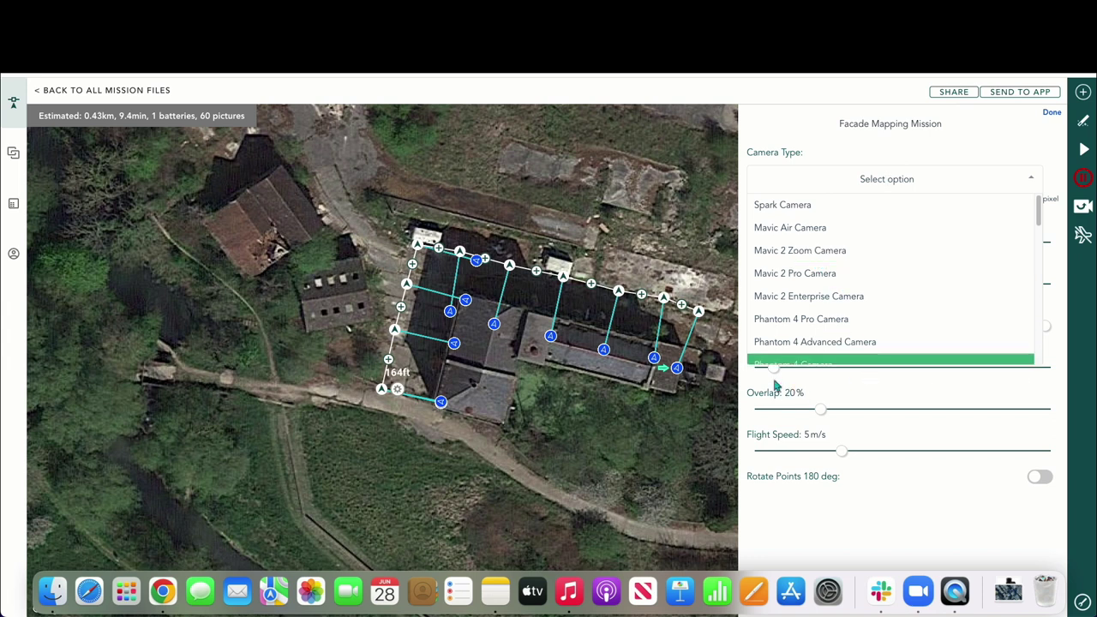
{"action": "left_click", "coordinate": [808, 273]}
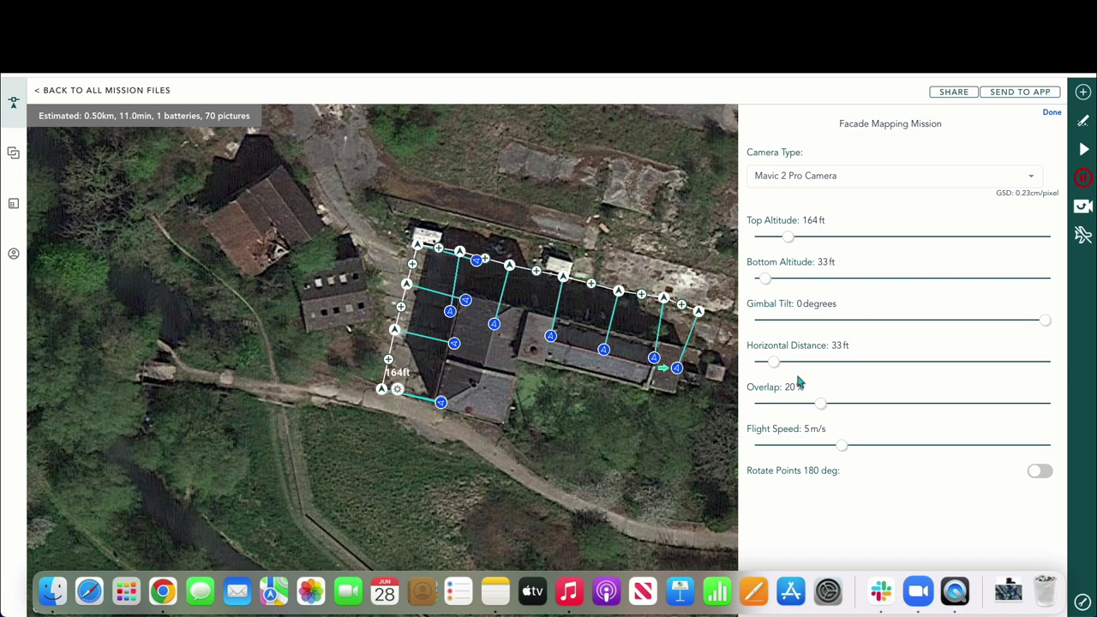
{"action": "left_click", "coordinate": [1039, 472]}
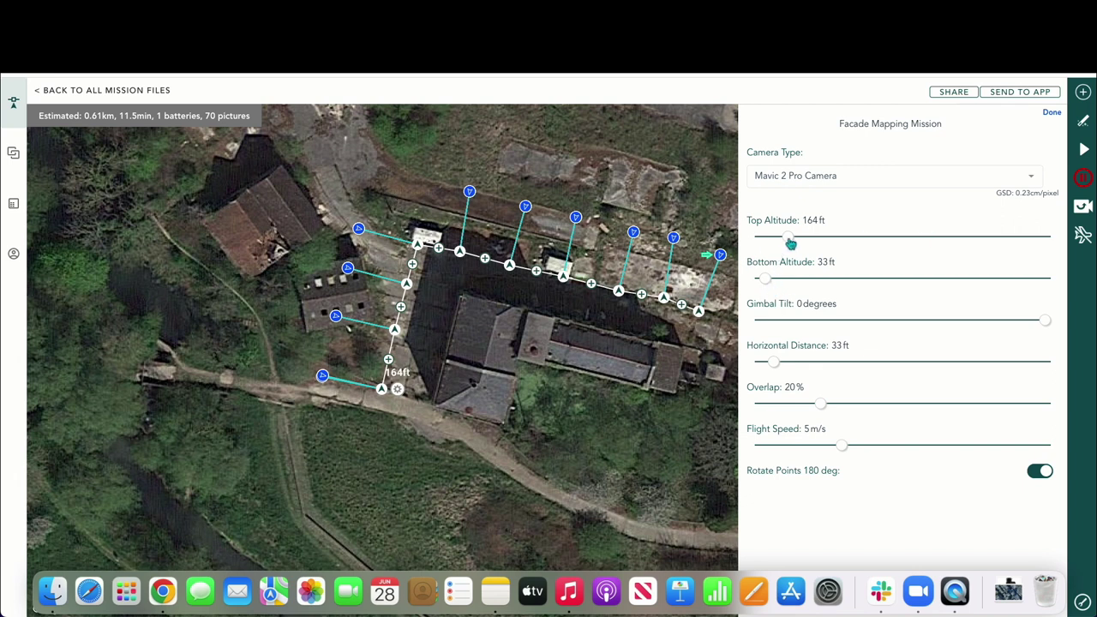
- Set the facade mission's top altitude to 80 ft and its overlap to 75%
{"action": "left_click_drag", "start_coordinate": [785, 244], "coordinate": [779, 245]}
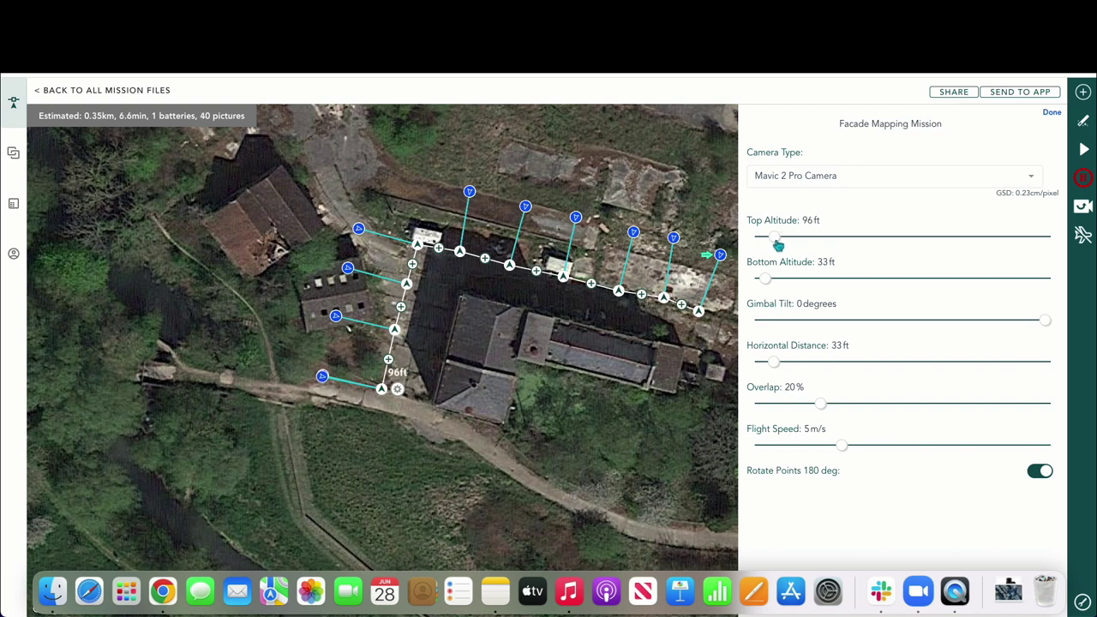
{"action": "left_click", "coordinate": [811, 222]}
{"action": "key", "text": "Return"}
{"action": "left_click_drag", "start_coordinate": [921, 414], "coordinate": [982, 411]}
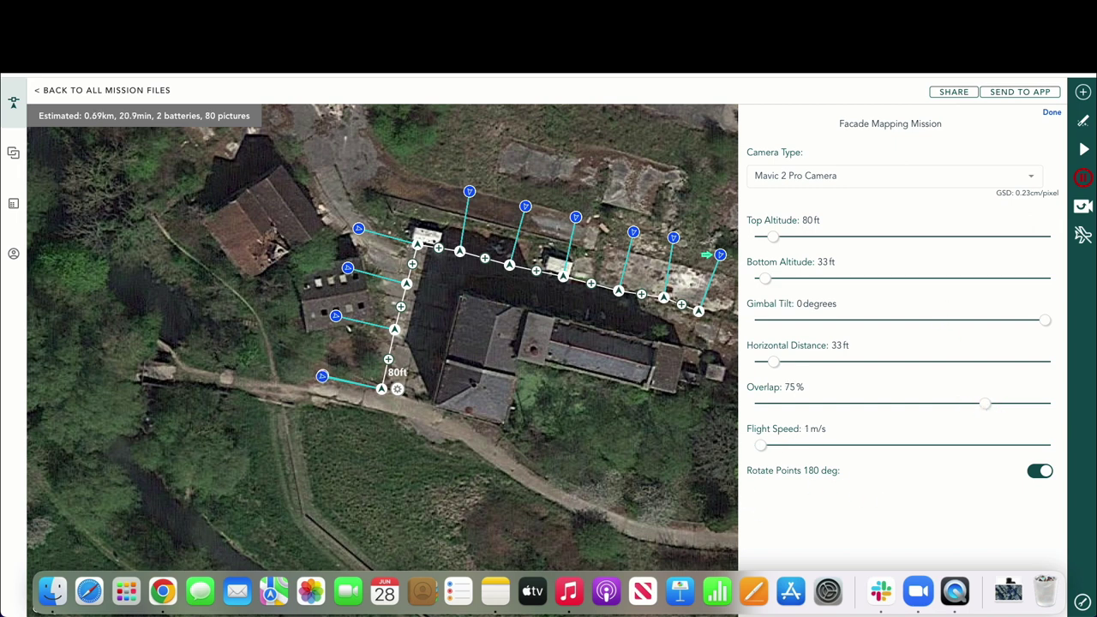
{"action": "left_click", "coordinate": [1057, 116]}
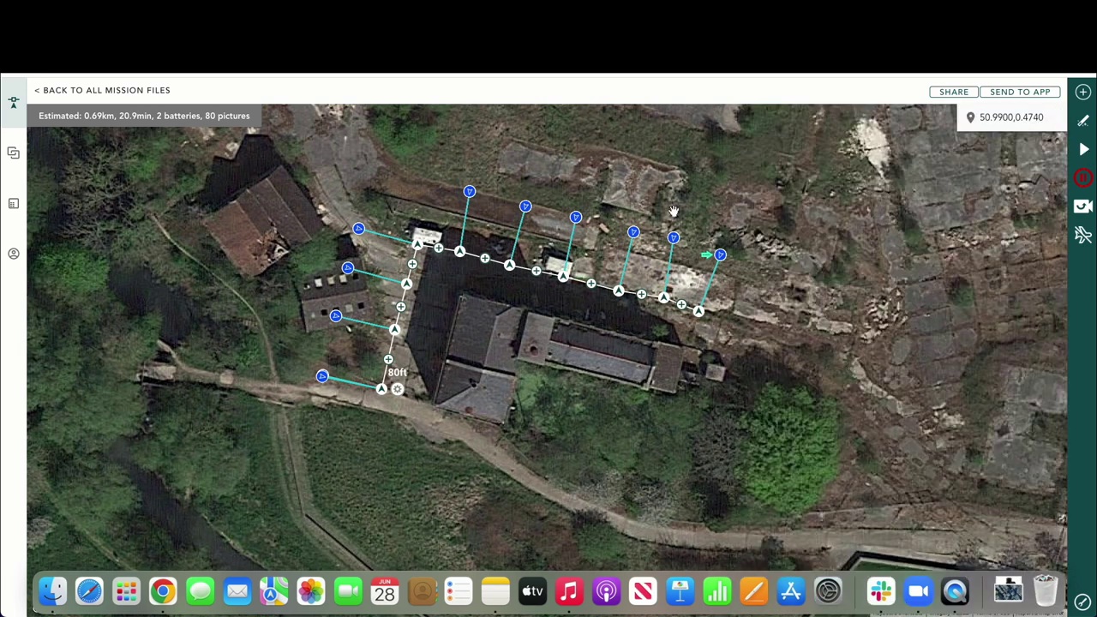
- Set the facade mission's gimbal tilt to -60 degrees and simulate the flight
{"action": "left_click", "coordinate": [398, 392]}
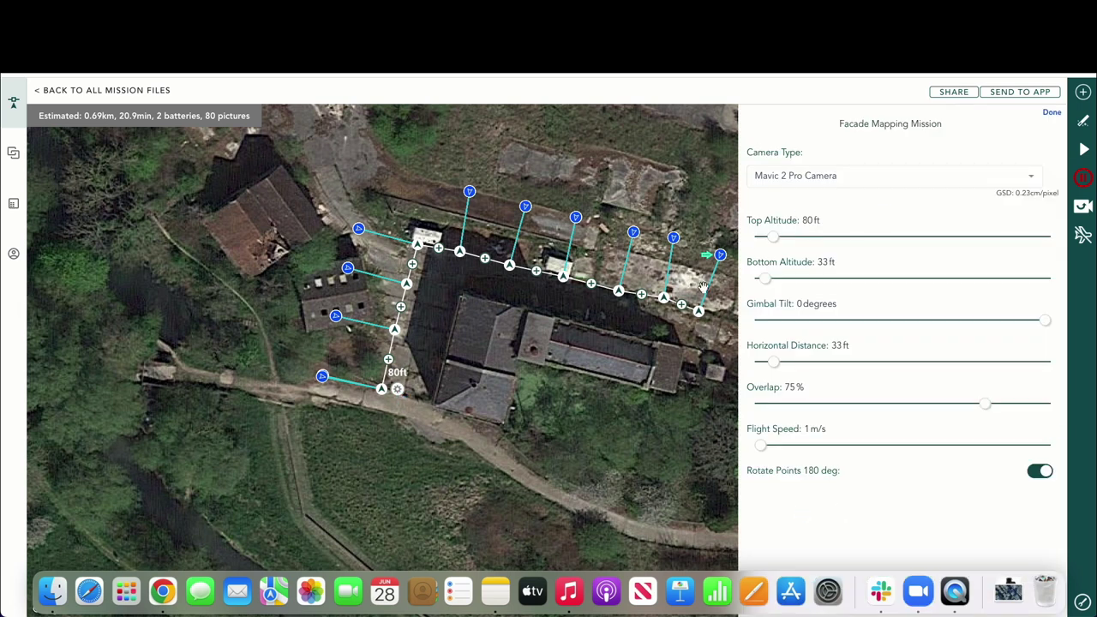
{"action": "left_click", "coordinate": [871, 322]}
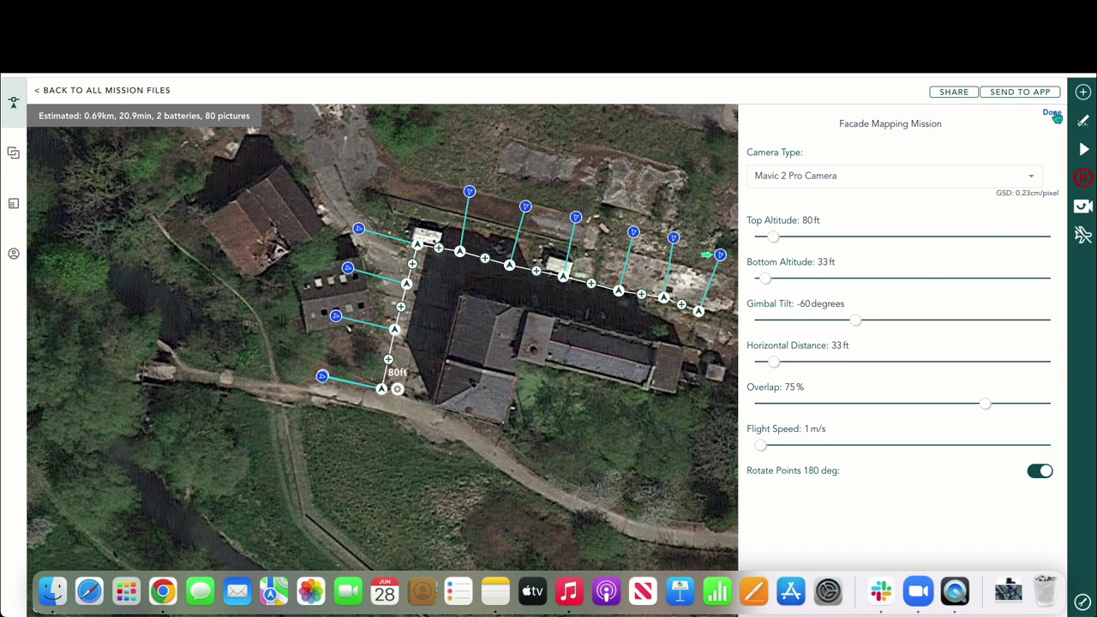
{"action": "left_click", "coordinate": [1052, 114]}
{"action": "left_click", "coordinate": [1083, 150]}
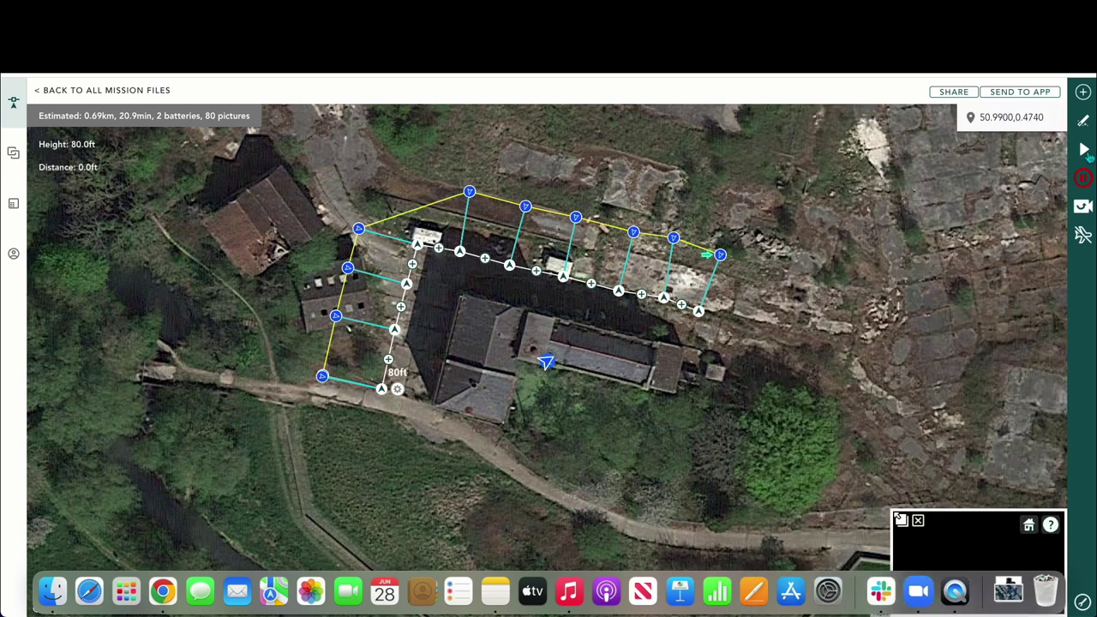
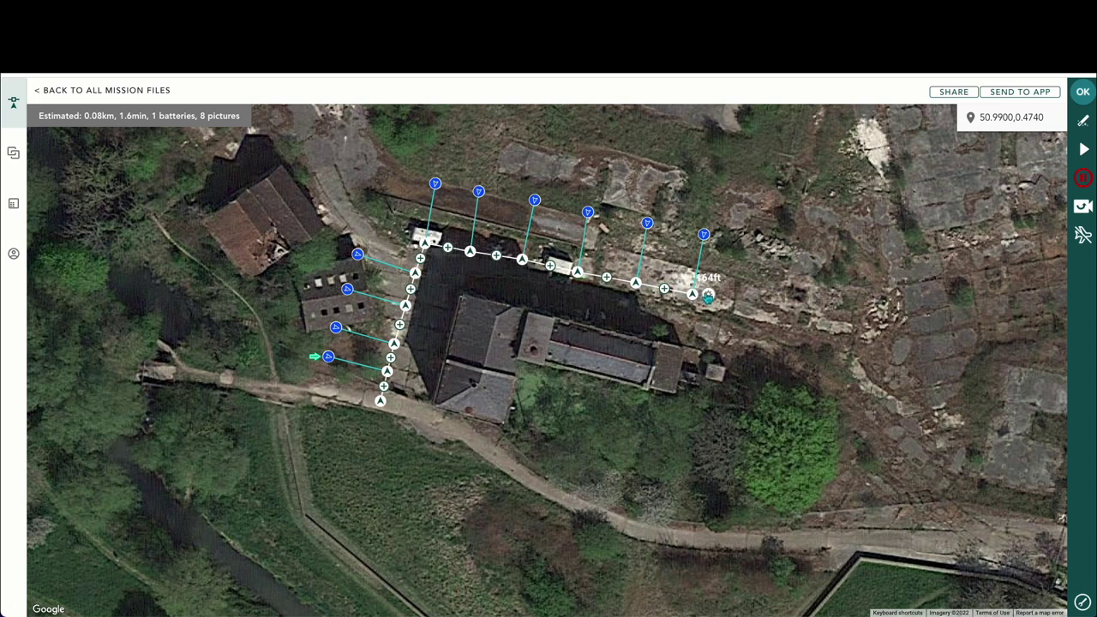
- Set the lateral capture mission's camera type to Mavic 2 Pro Camera and its altitude to 80 ft
{"action": "left_click", "coordinate": [706, 294]}
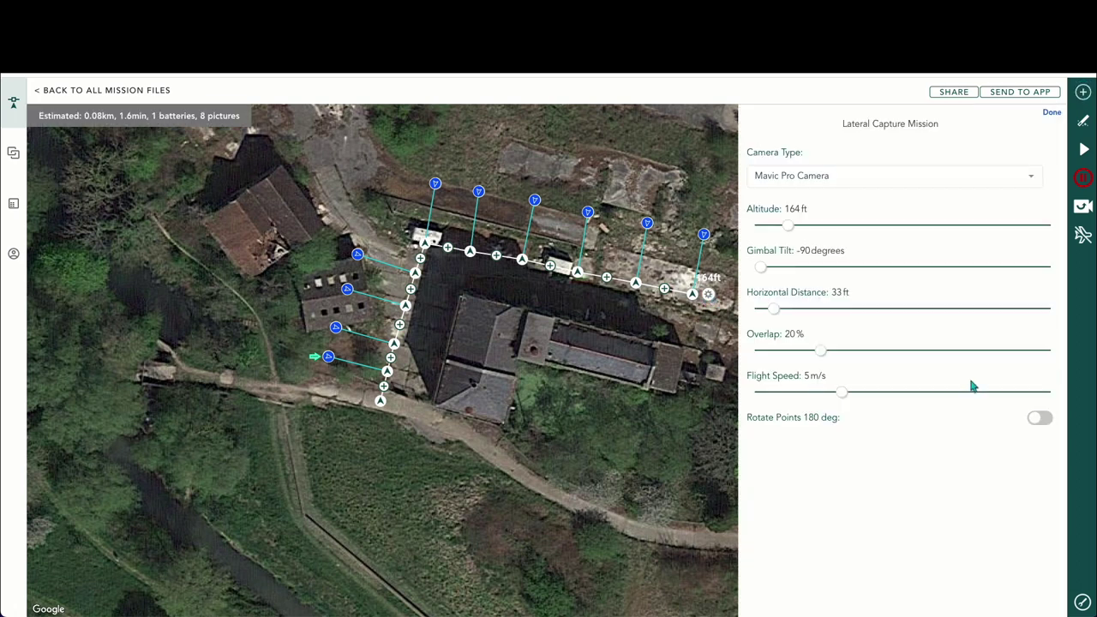
{"action": "left_click", "coordinate": [925, 184]}
{"action": "left_click", "coordinate": [876, 283]}
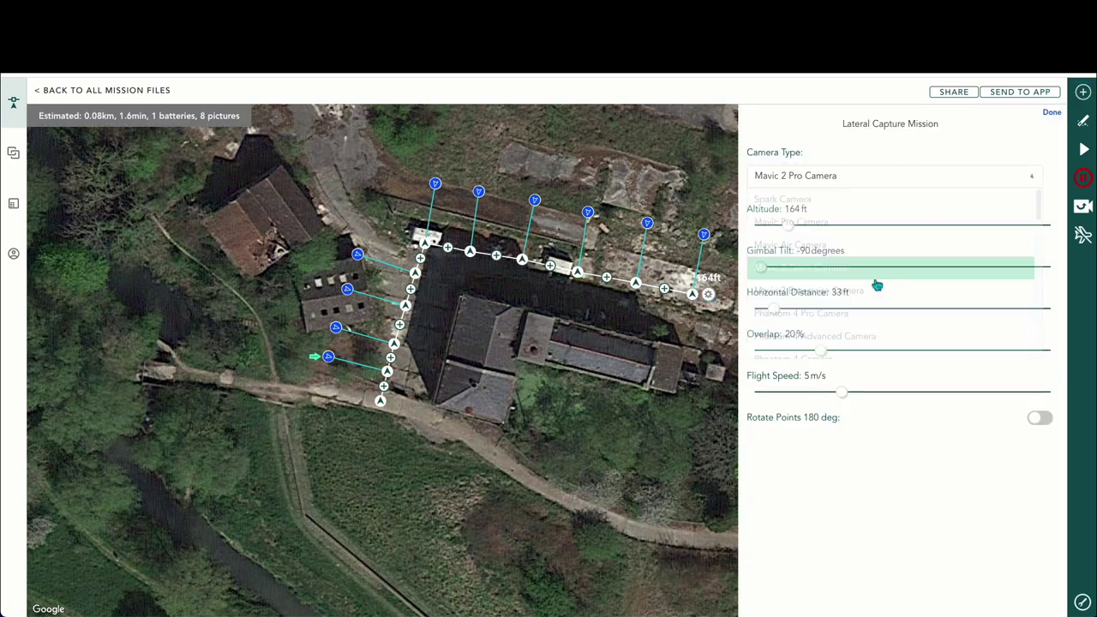
{"action": "mouse_move", "coordinate": [793, 226]}
{"action": "left_mouse_down"}
{"action": "mouse_move", "coordinate": [774, 230]}
{"action": "mouse_move", "coordinate": [781, 208]}
{"action": "left_mouse_up"}
{"action": "left_click", "coordinate": [794, 209]}
{"action": "type", "text": "80"}
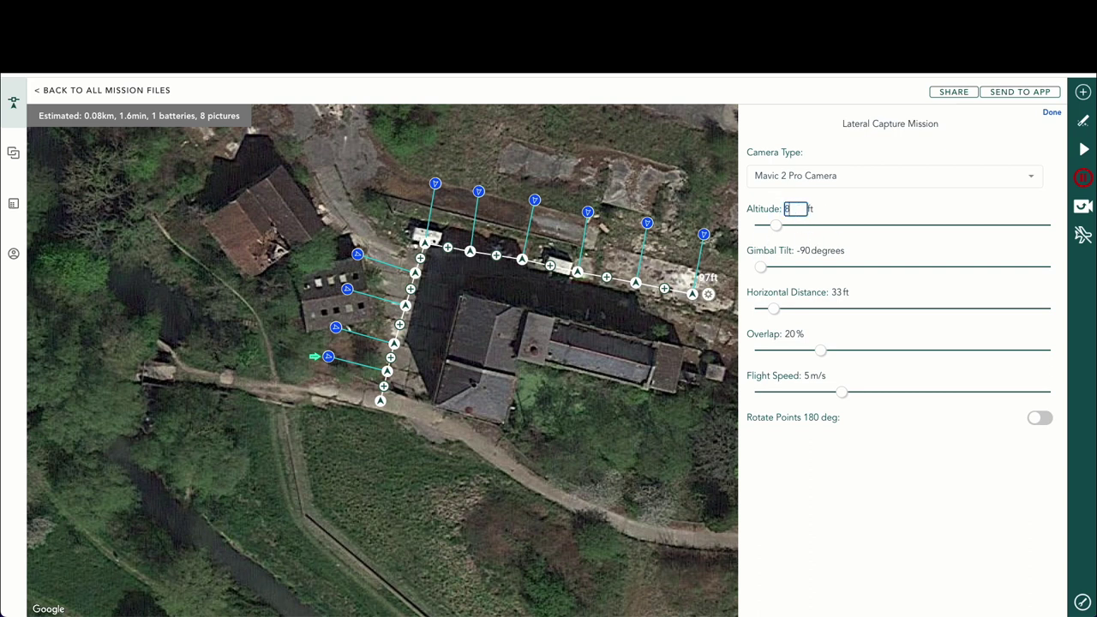
{"action": "left_click", "coordinate": [892, 211]}
- Set the lateral capture mission's gimbal tilt to -60 degrees and its horizontal distance to 41 ft
{"action": "left_click_drag", "start_coordinate": [790, 268], "coordinate": [856, 273]}
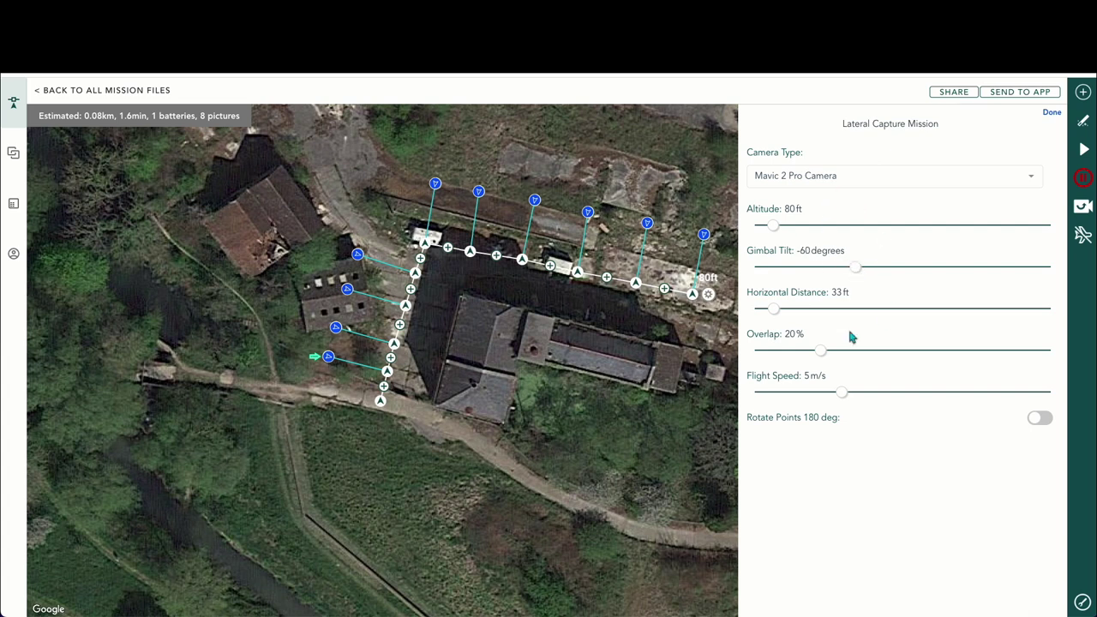
{"action": "left_click_drag", "start_coordinate": [772, 309], "coordinate": [785, 314]}
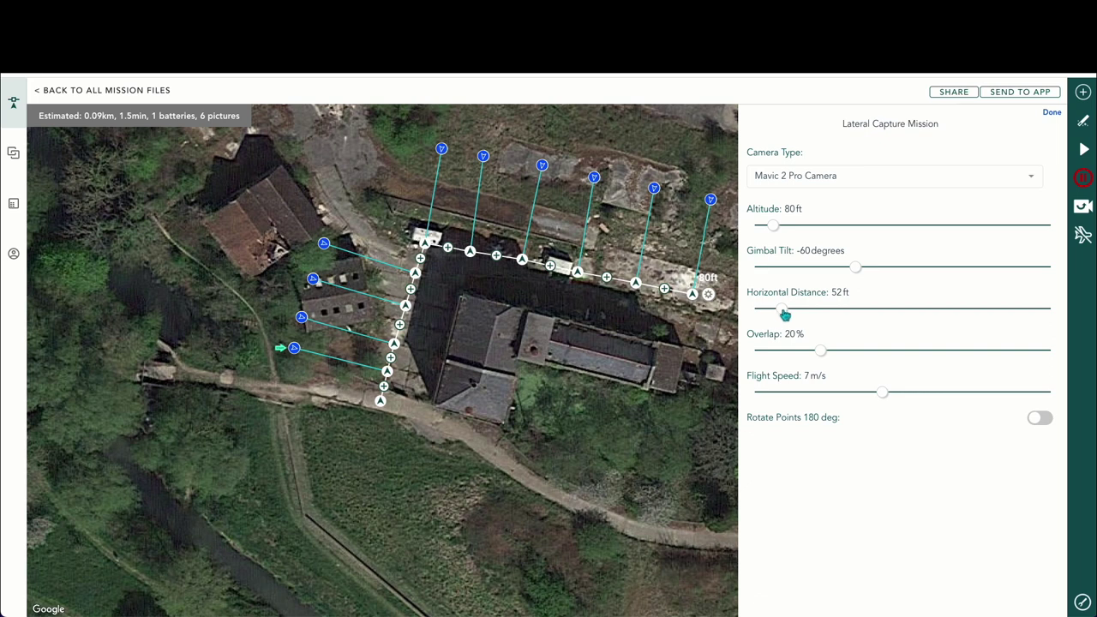
{"action": "left_click_drag", "start_coordinate": [785, 314], "coordinate": [779, 316]}
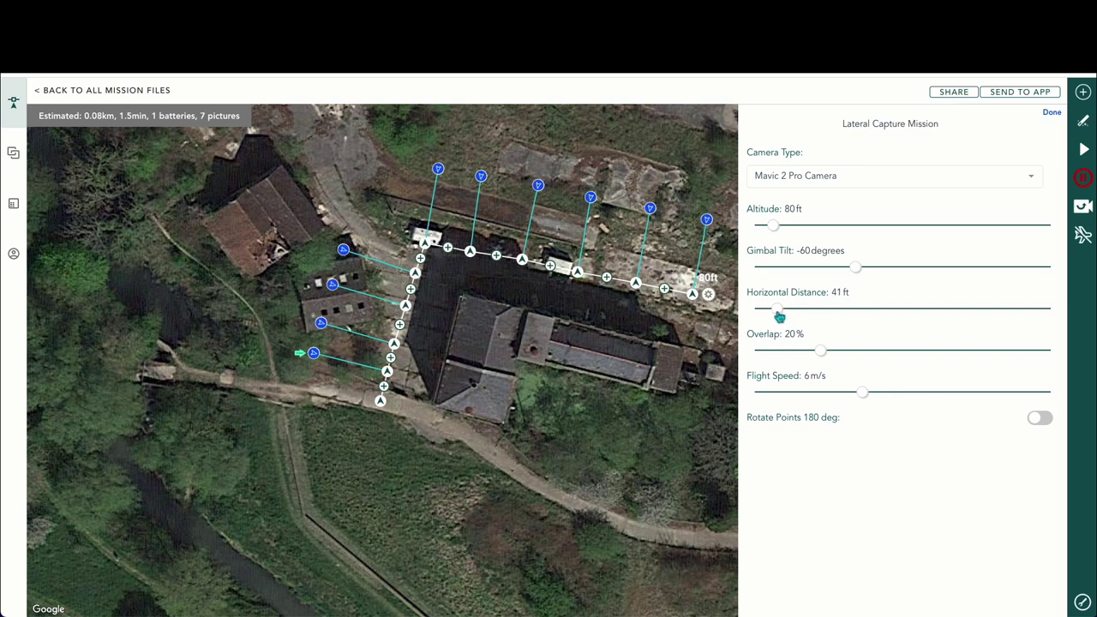
- Set the lateral capture mission's overlap to 75% and simulate the flight
{"action": "left_click_drag", "start_coordinate": [884, 357], "coordinate": [1003, 359]}
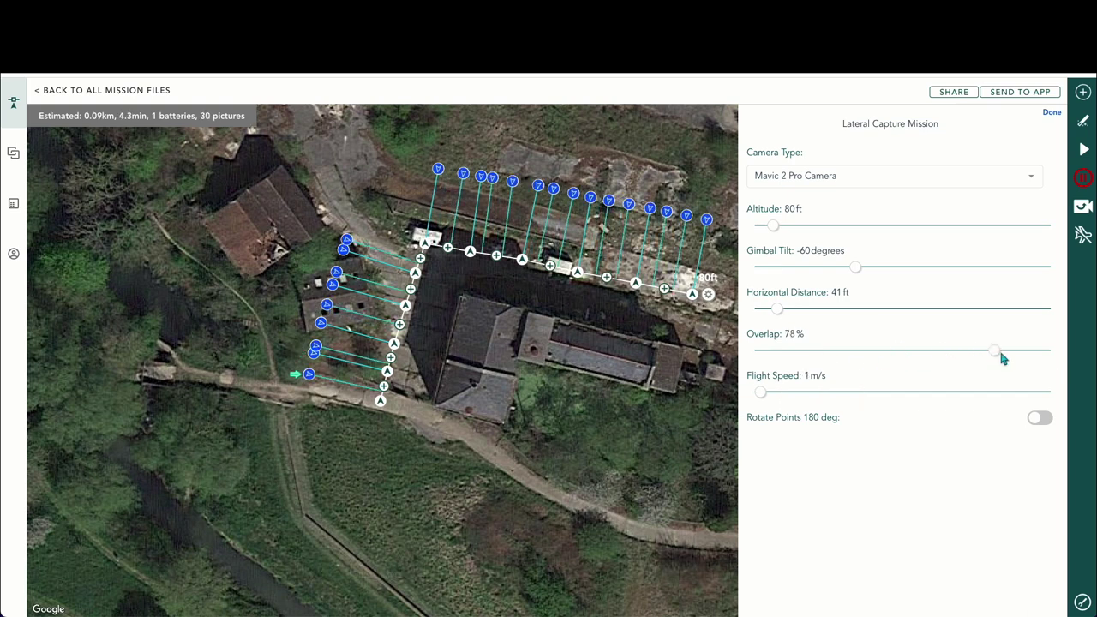
{"action": "left_click", "coordinate": [791, 335]}
{"action": "type", "text": "75"}
{"action": "key", "text": "Return"}
{"action": "left_click", "coordinate": [1052, 115]}
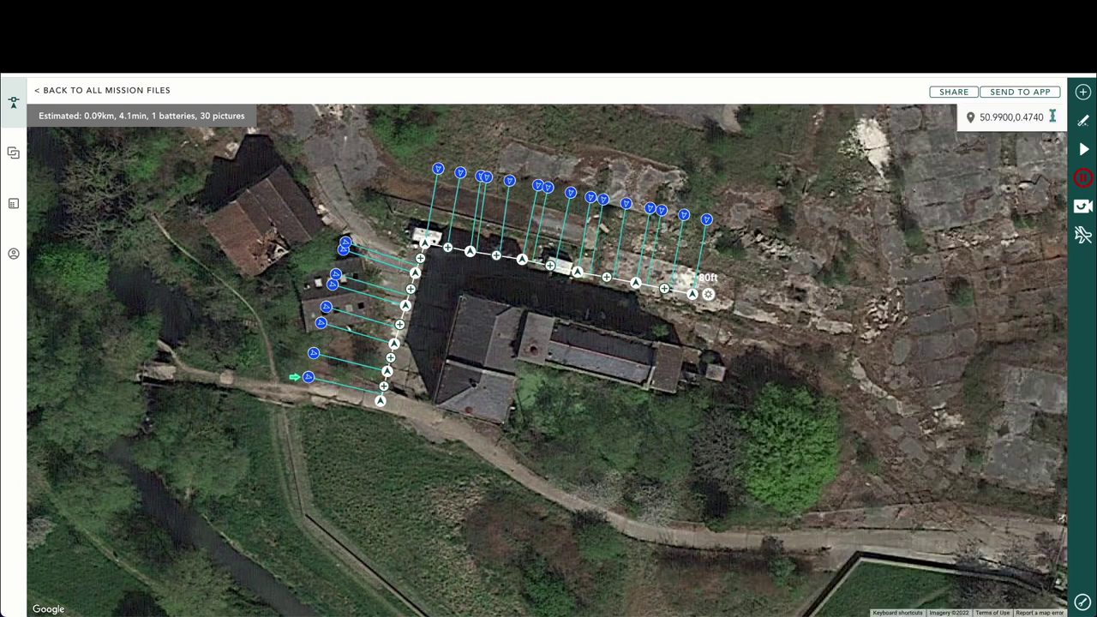
{"action": "left_click", "coordinate": [1084, 150]}
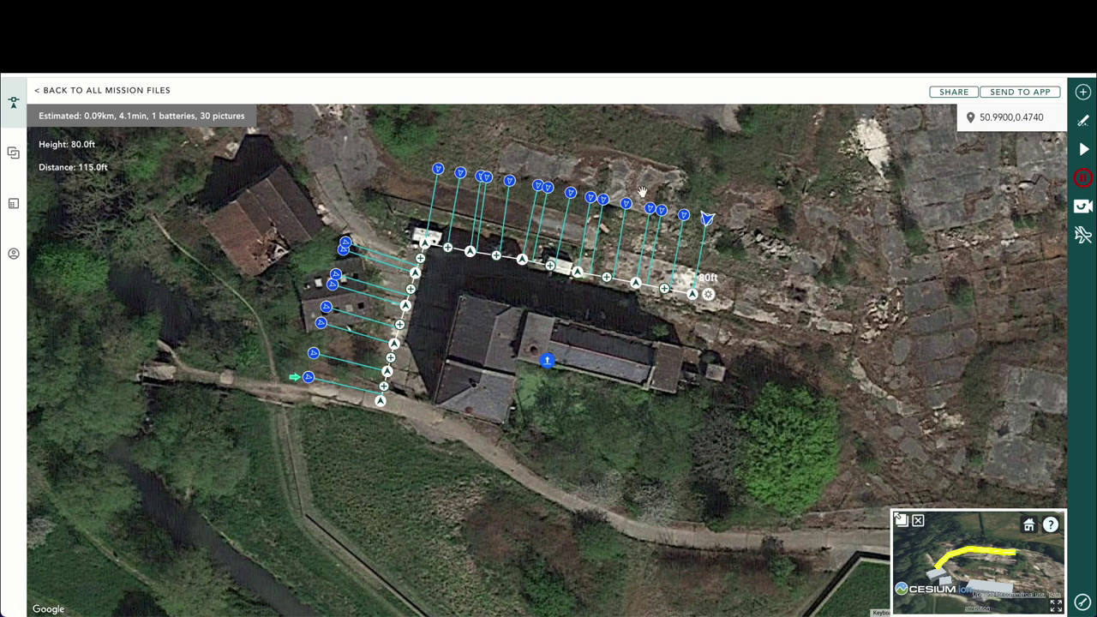
- Leave the mission, switch to the webinar deck in Google Slides and present it up to the "1. Lighting" slide
{"action": "left_click", "coordinate": [118, 95]}
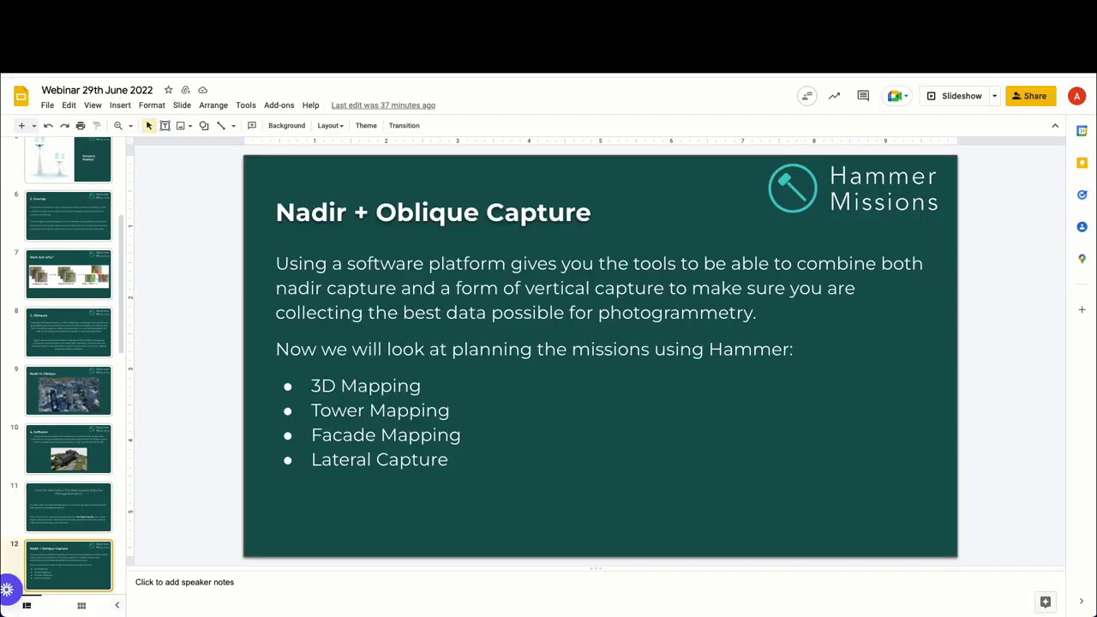
{"action": "left_click", "coordinate": [956, 95]}
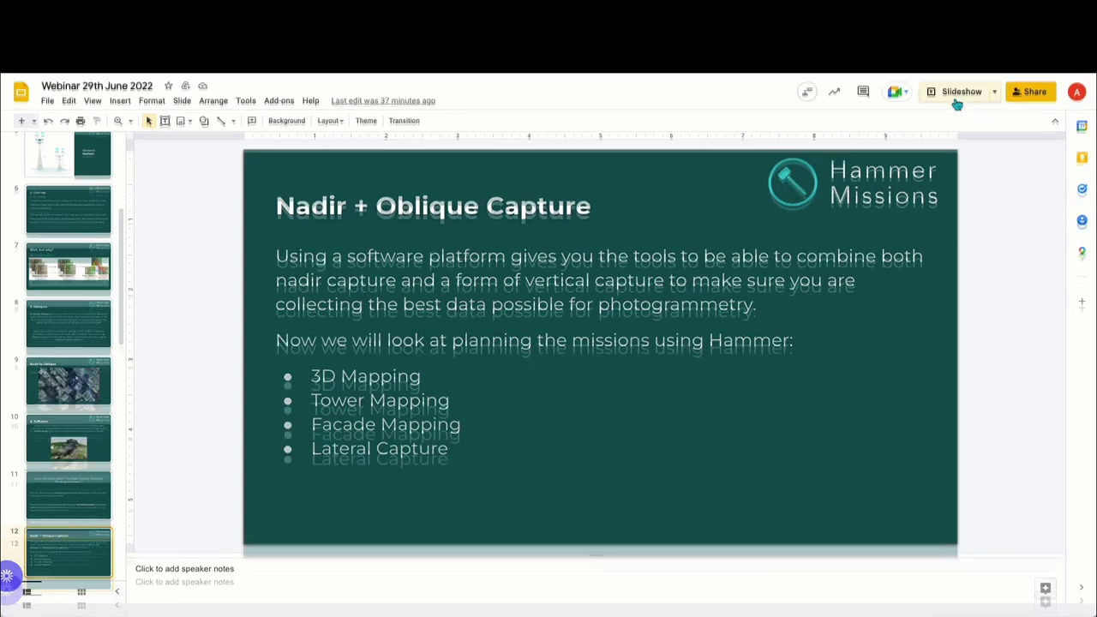
{"action": "key", "text": "Right"}
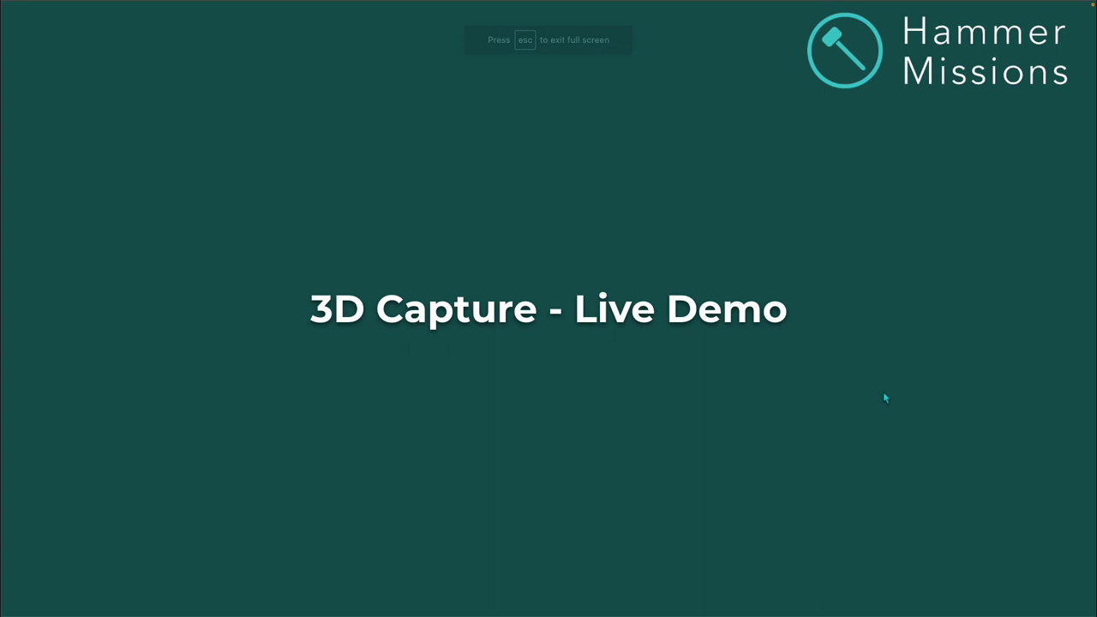
{"action": "key", "text": "Right"}
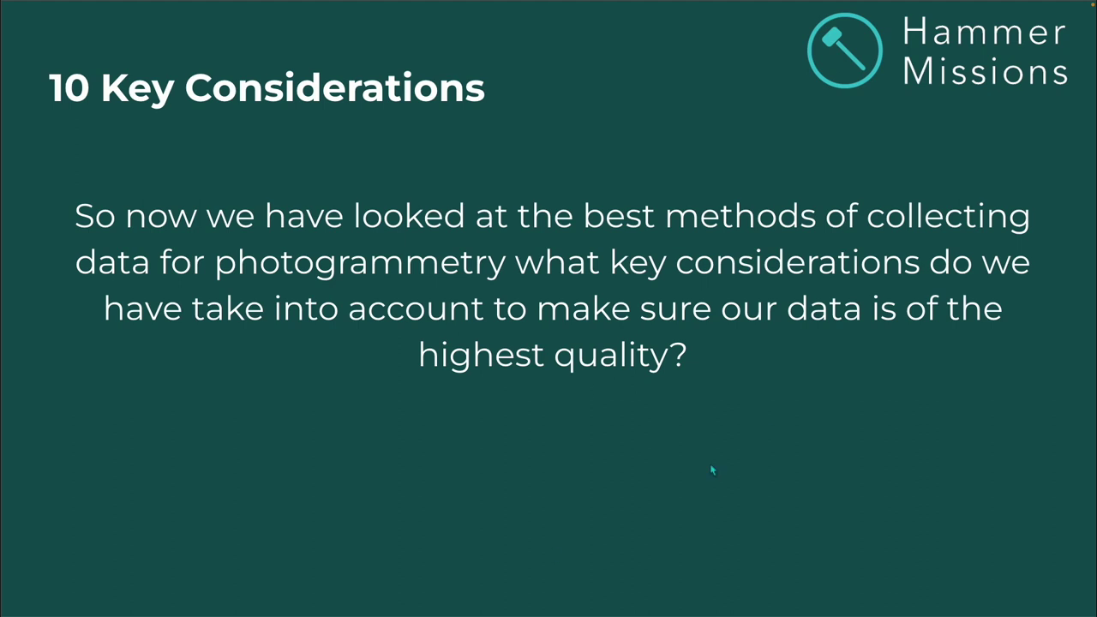
{"action": "left_click", "coordinate": [787, 418]}
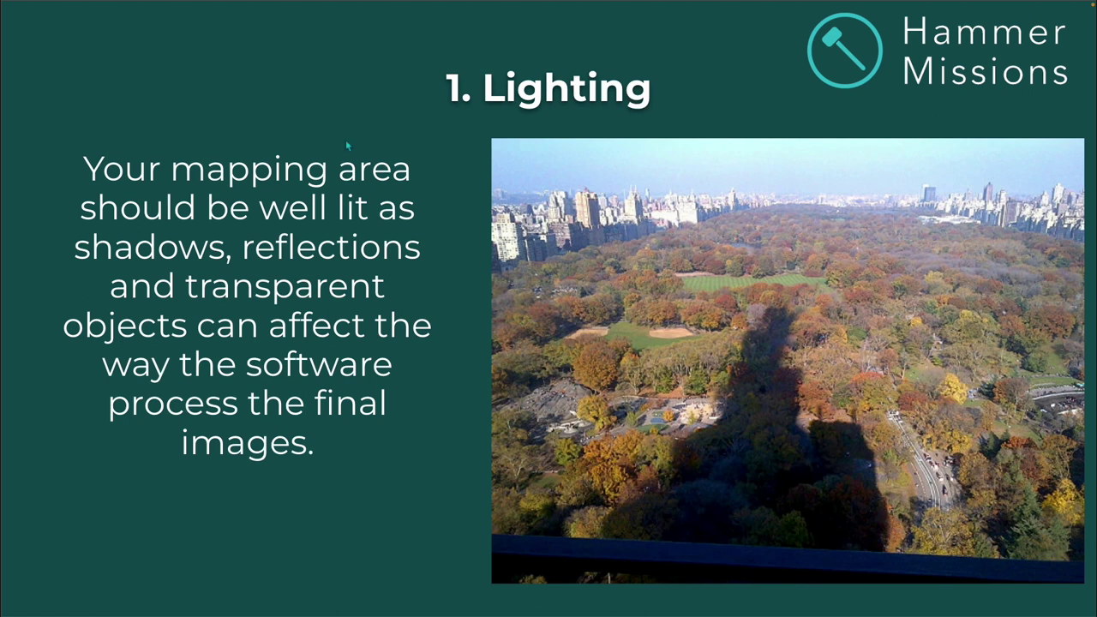